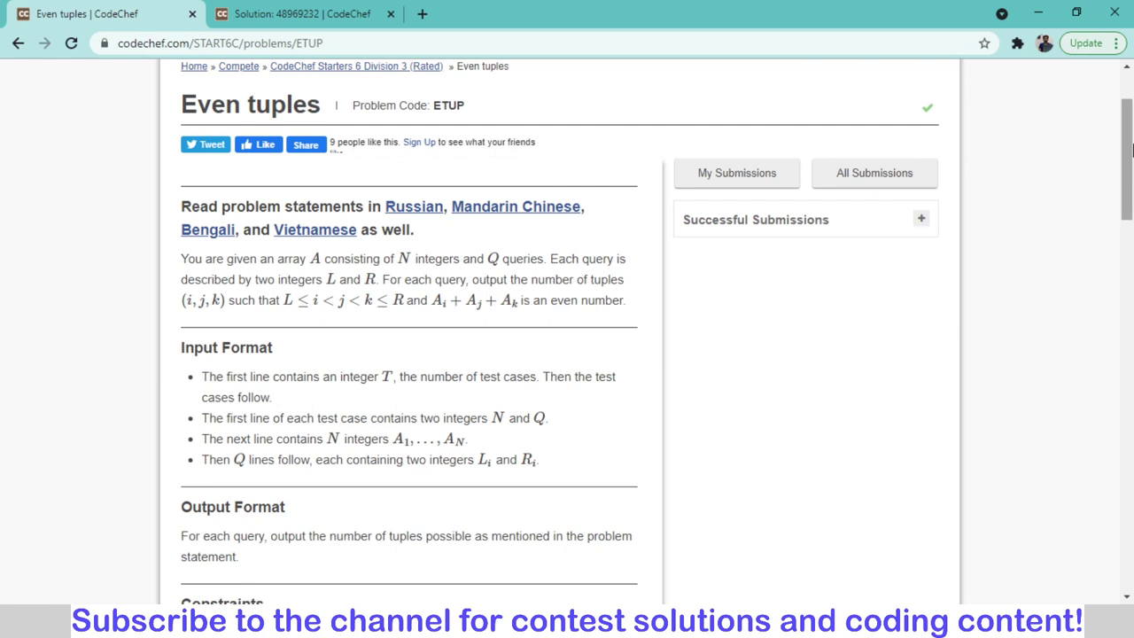
Scroll the Even tuples problem down to the Constraints and Sample Input 1, with outputs 1, 2, 10
left_click_drag(1128, 149, 1131, 175)
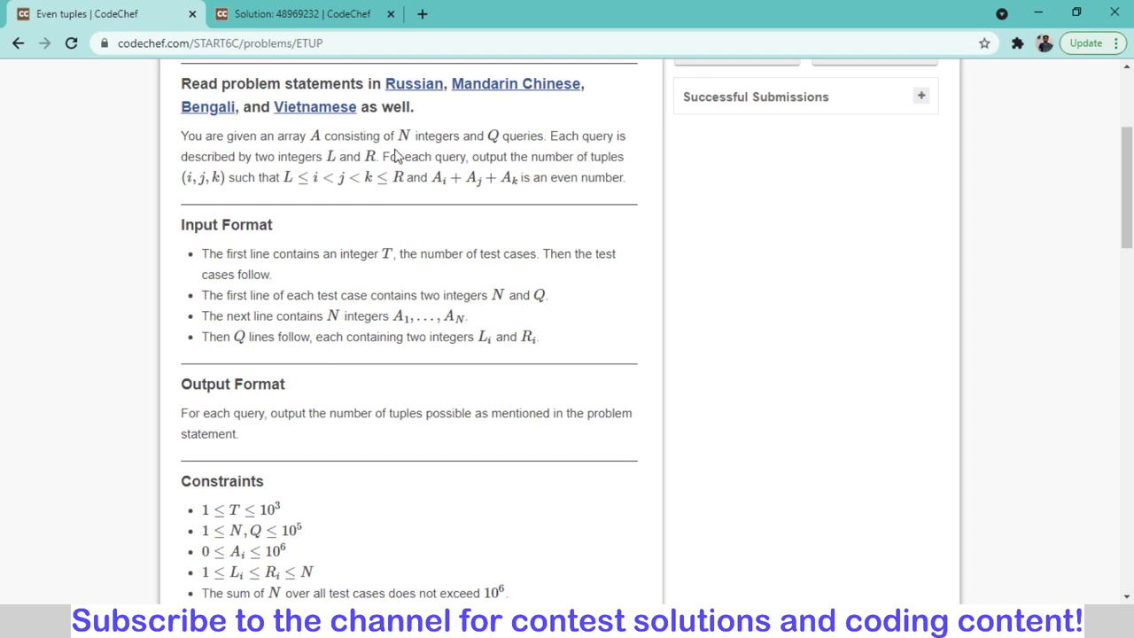
scroll(983, 228, "down", 4)
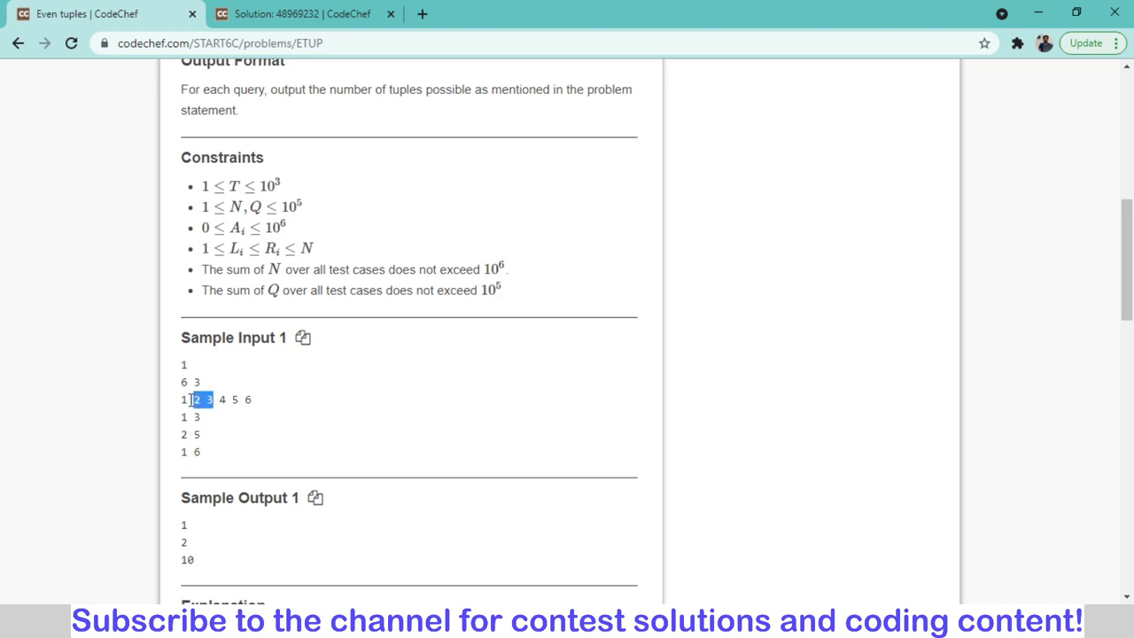
Scroll up to the statement and highlight the i<j<k index condition
left_click_drag(213, 399, 182, 405)
left_click(264, 403)
left_click_drag(1127, 277, 1131, 191)
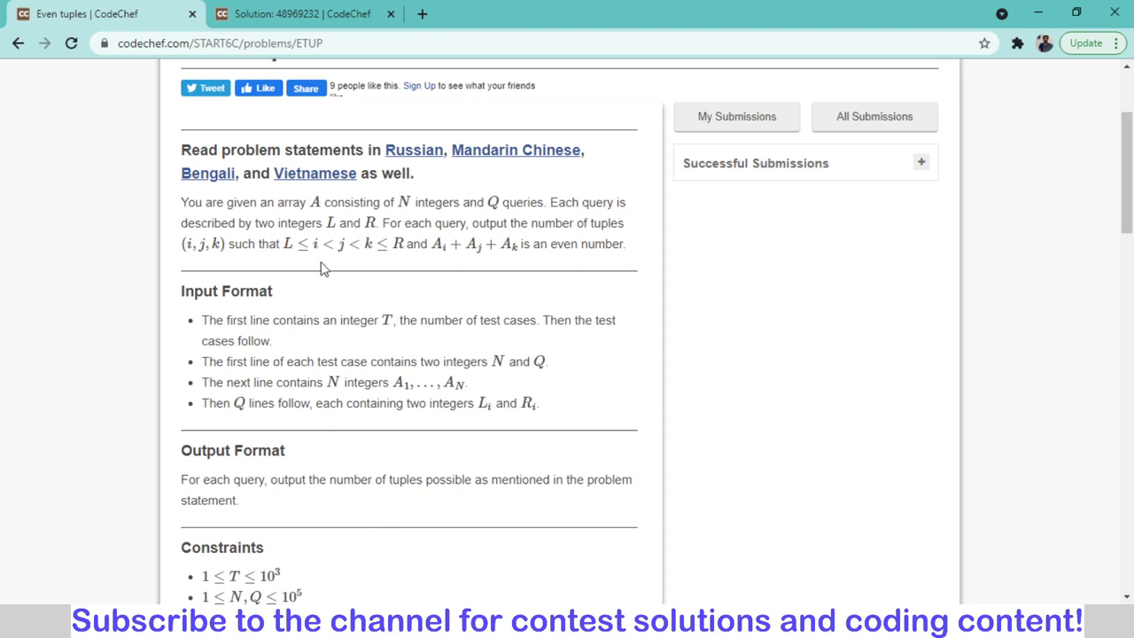
left_click_drag(312, 245, 372, 244)
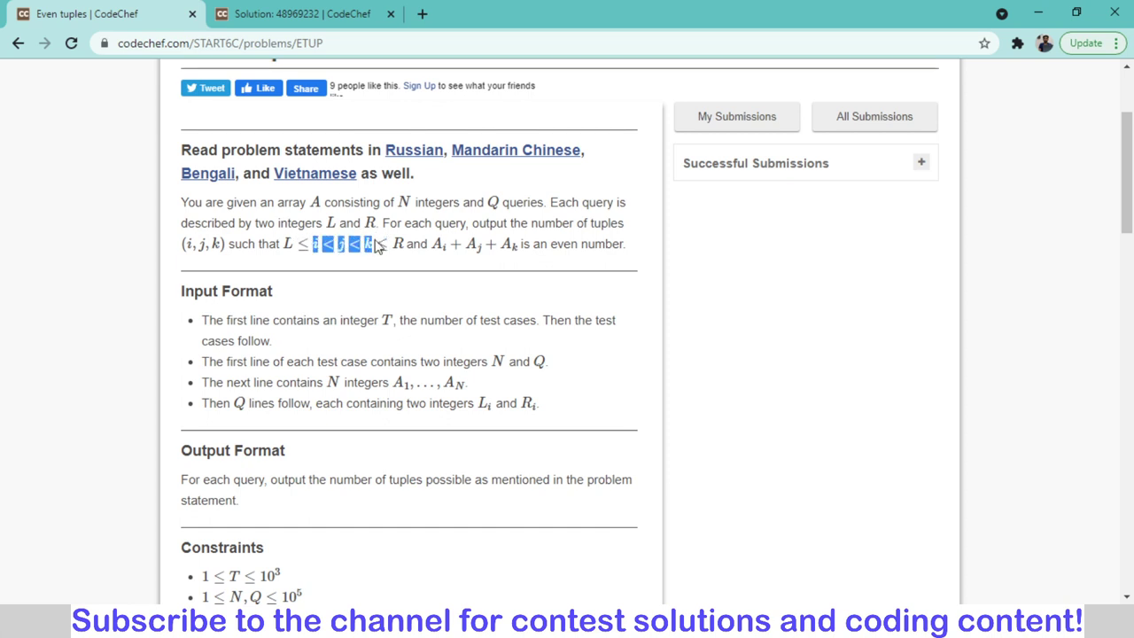
left_click(332, 265)
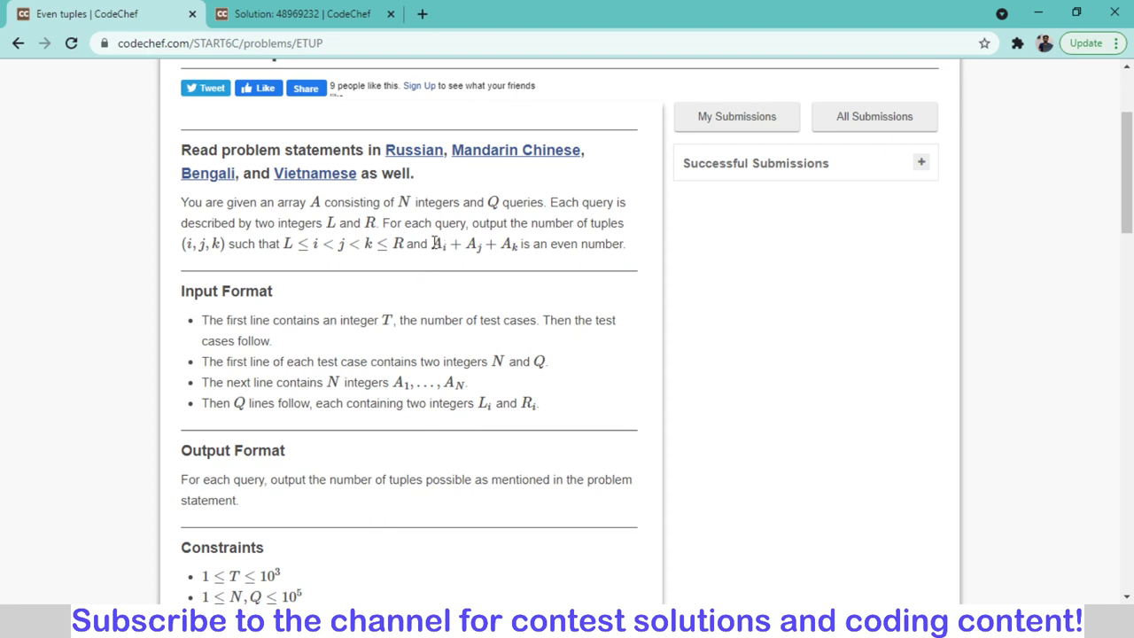
Highlight the sum A_i+A_j+A_k in the statement
left_click_drag(433, 243, 512, 240)
left_click(463, 263)
left_click_drag(432, 244, 521, 246)
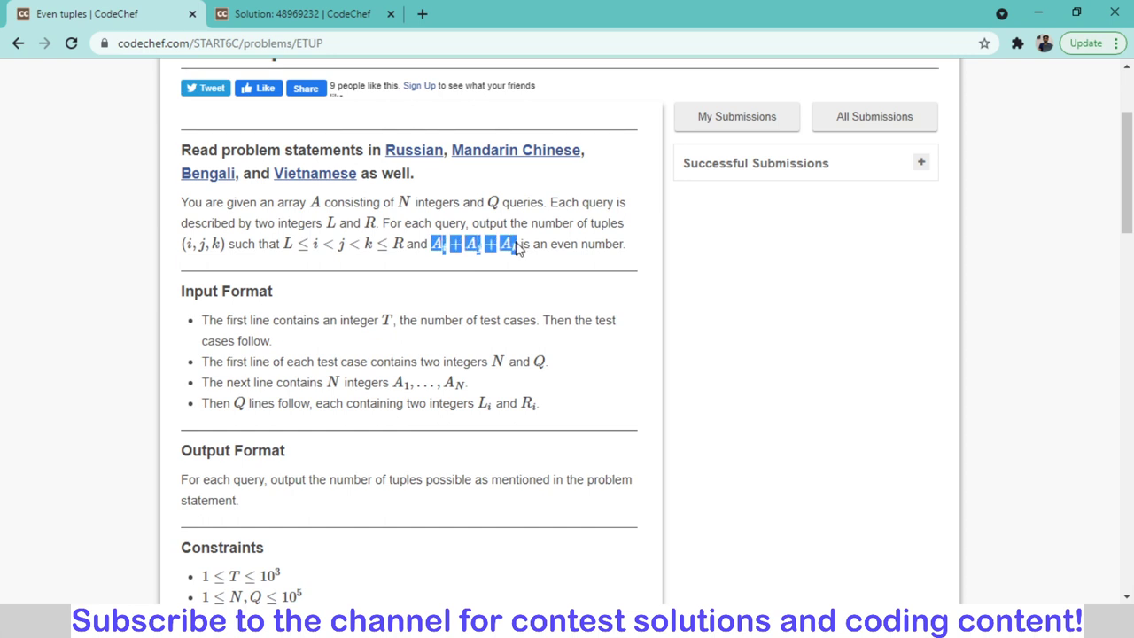
left_click(308, 237)
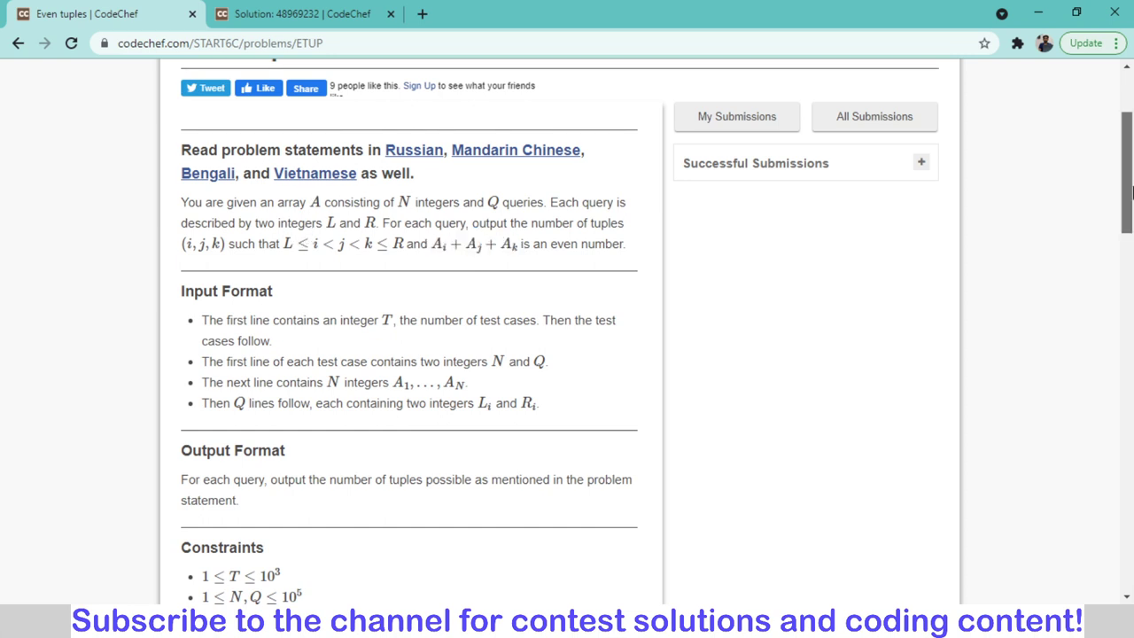
Highlight elements 2 3 4 5 of the sample array, then return to the top
left_click_drag(1124, 177, 1128, 310)
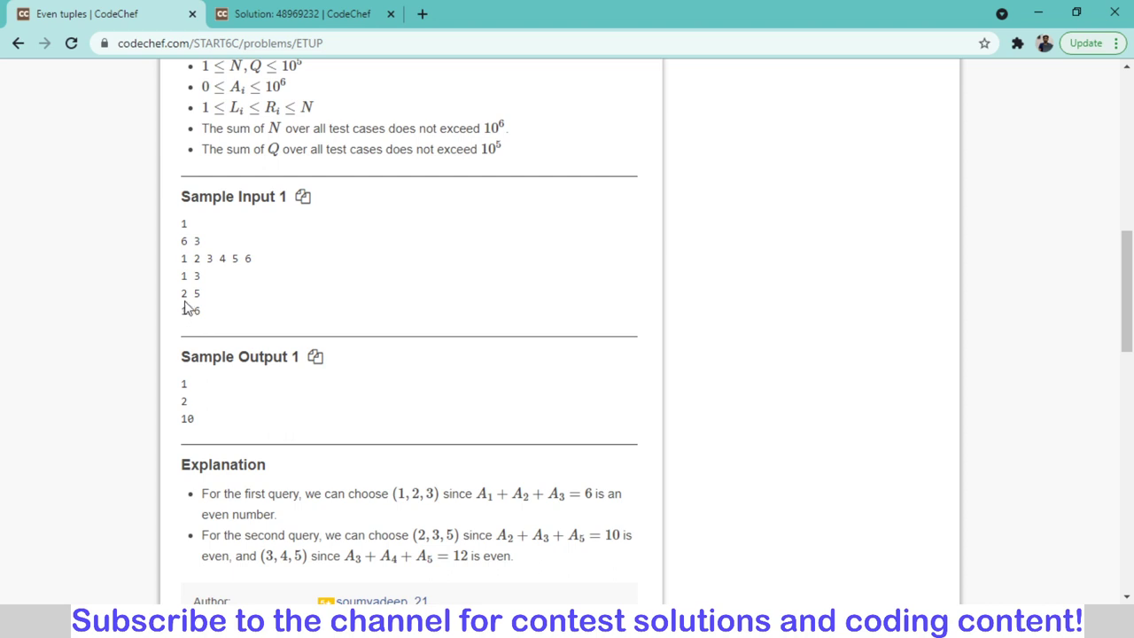
left_click_drag(193, 258, 237, 258)
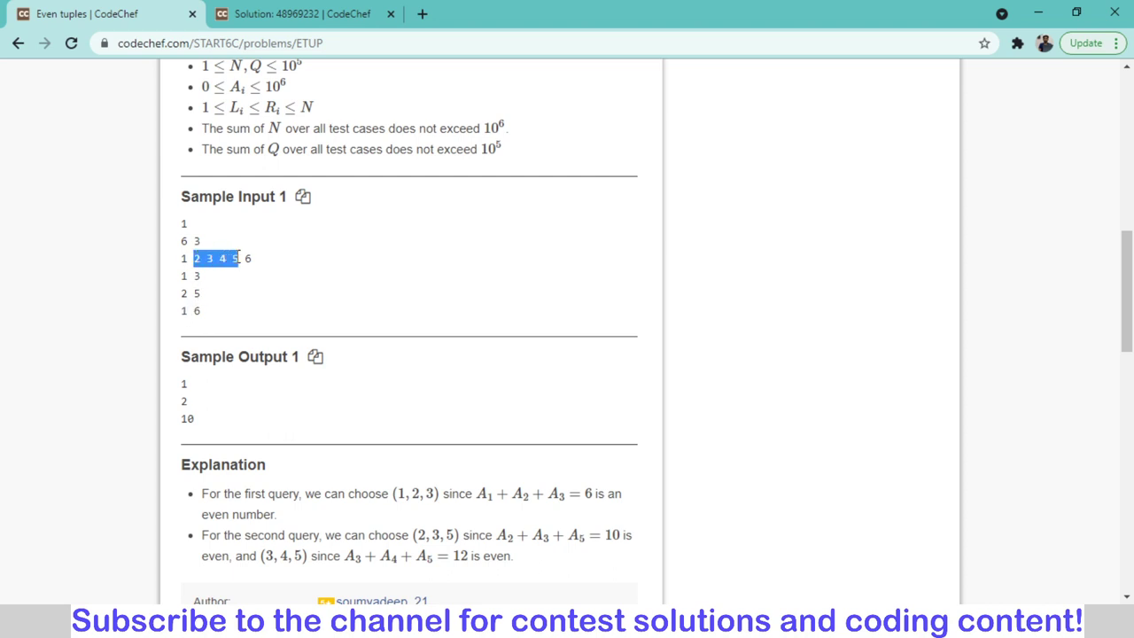
left_click(292, 266)
left_click_drag(1127, 293, 1127, 137)
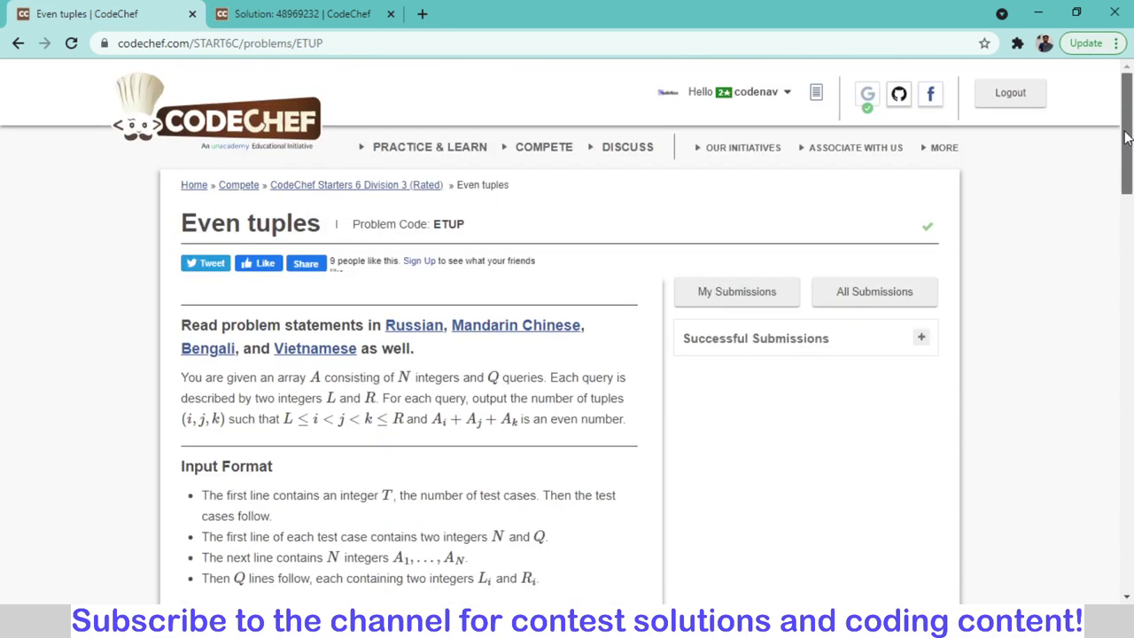
Highlight the sample array line '1 2 3 4 5 6' and scroll back up
left_click_drag(1127, 137, 1127, 248)
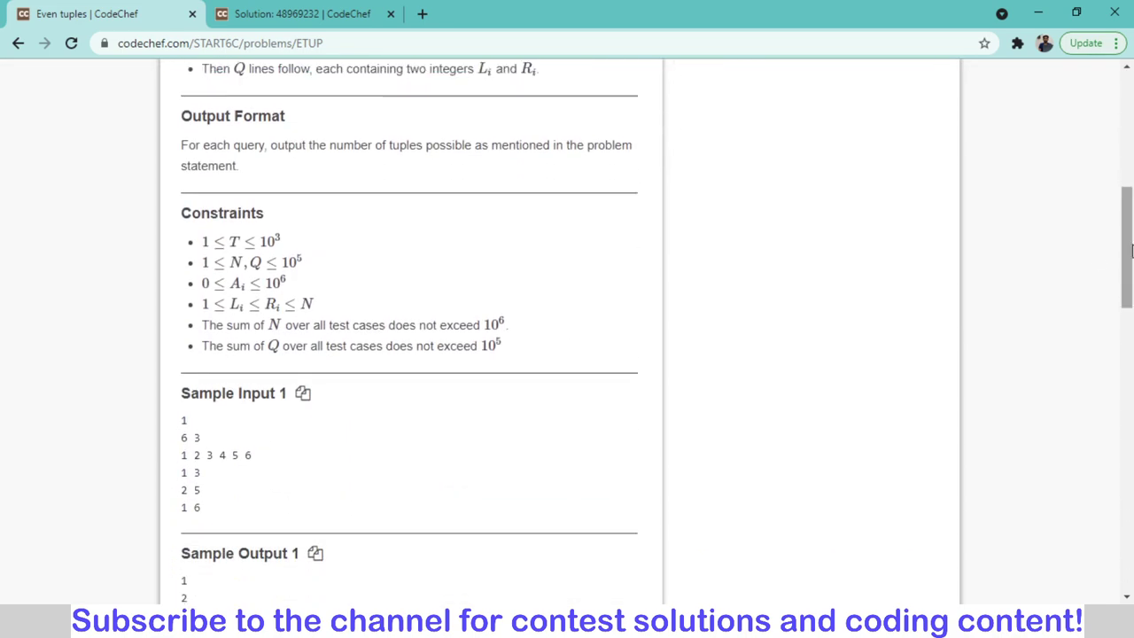
left_click_drag(177, 455, 254, 456)
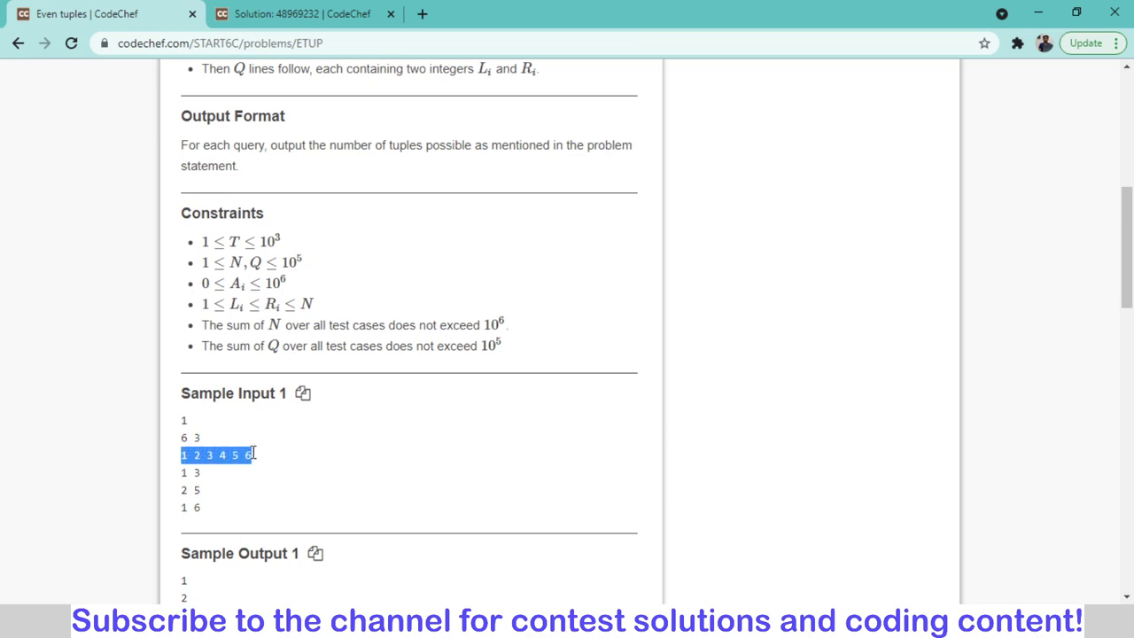
left_click(270, 458)
left_click_drag(1127, 286, 1129, 205)
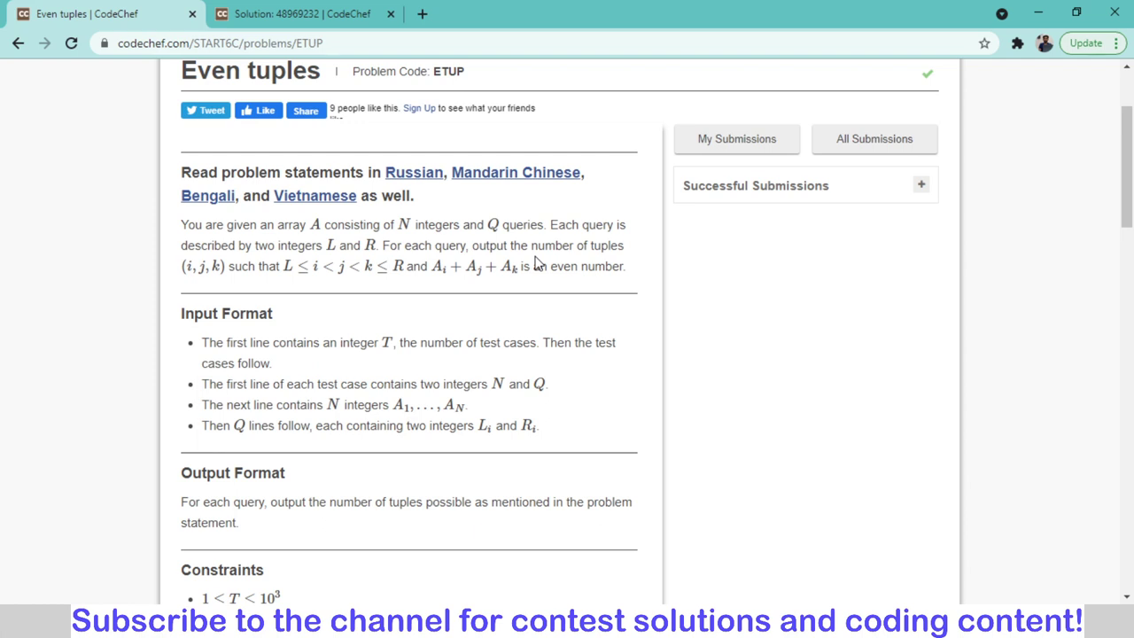
left_click_drag(1128, 179, 1131, 285)
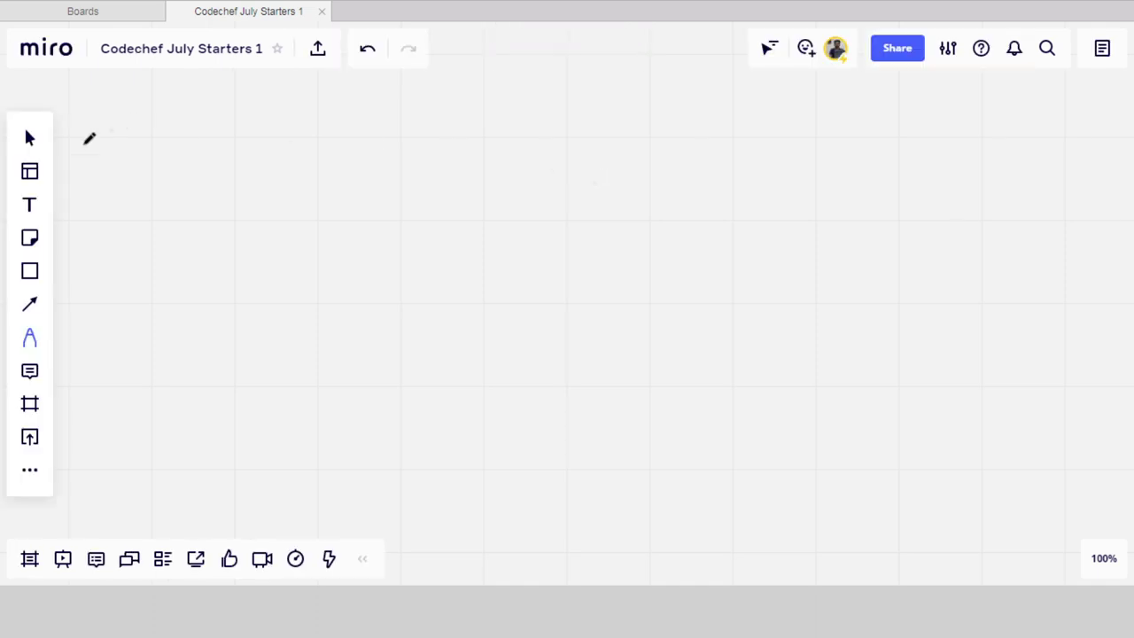
With the Pen, handwrite 1 2 3 4 5 6 and begin the query '2' to the right
left_click(31, 335)
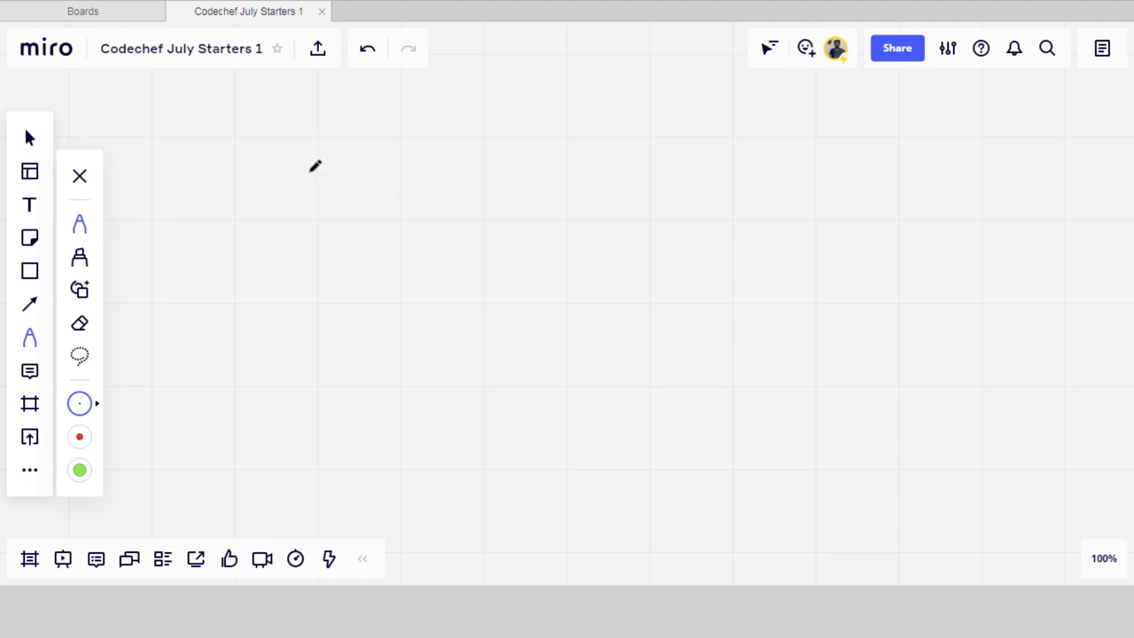
mouse_move(309, 171)
left_mouse_down()
mouse_move(309, 200)
mouse_move(455, 195)
mouse_move(442, 216)
left_mouse_up()
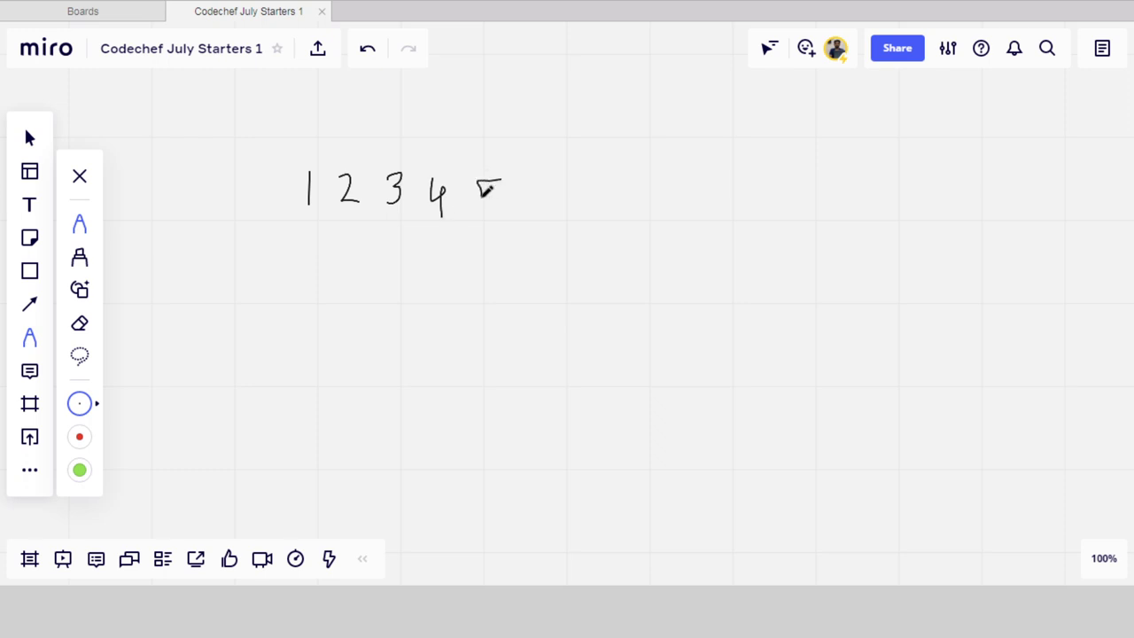
left_click_drag(485, 180, 480, 206)
left_click_drag(547, 179, 540, 197)
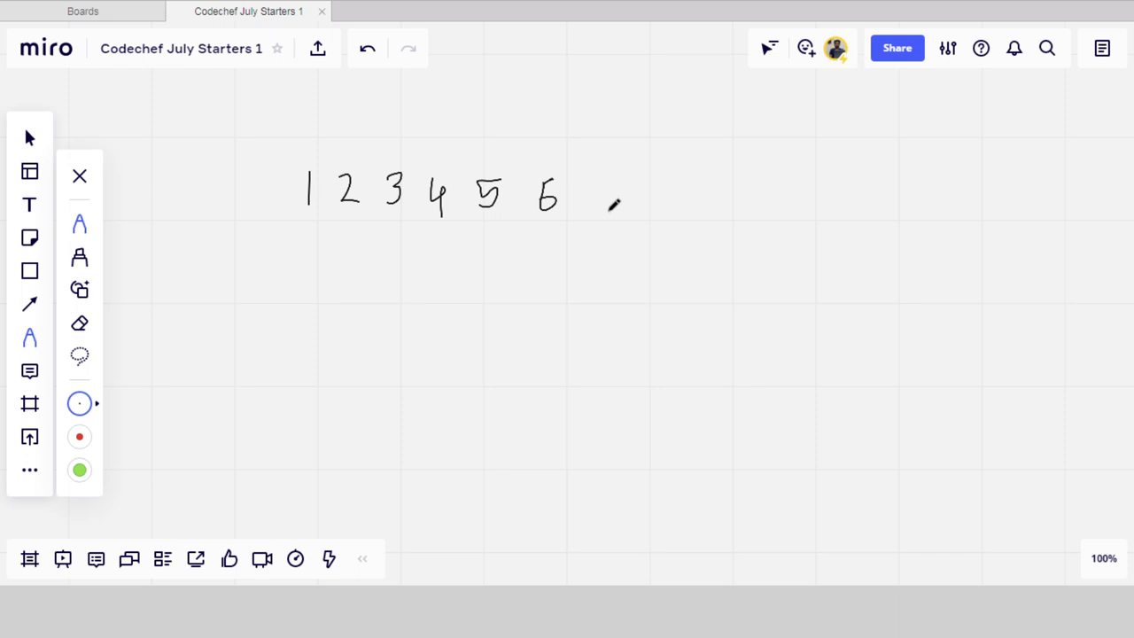
left_click_drag(784, 151, 827, 171)
left_click_drag(894, 139, 878, 139)
Complete the query '2, 5' and bracket array elements 2 through 5
left_click_drag(844, 183, 843, 193)
left_click_drag(876, 144, 864, 174)
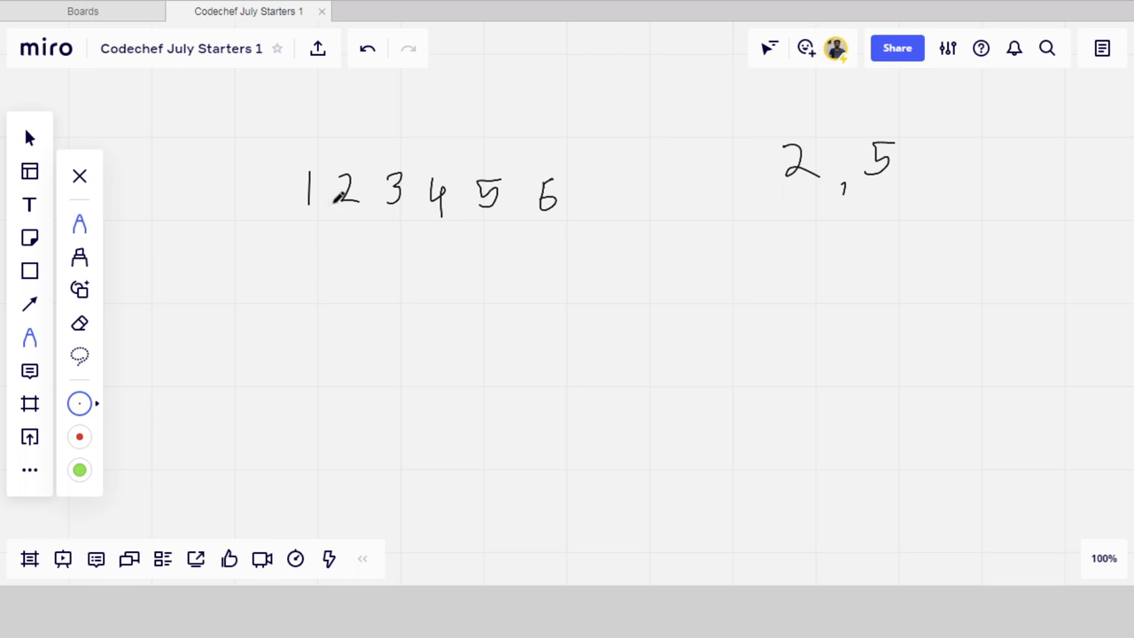
left_click_drag(330, 206, 479, 235)
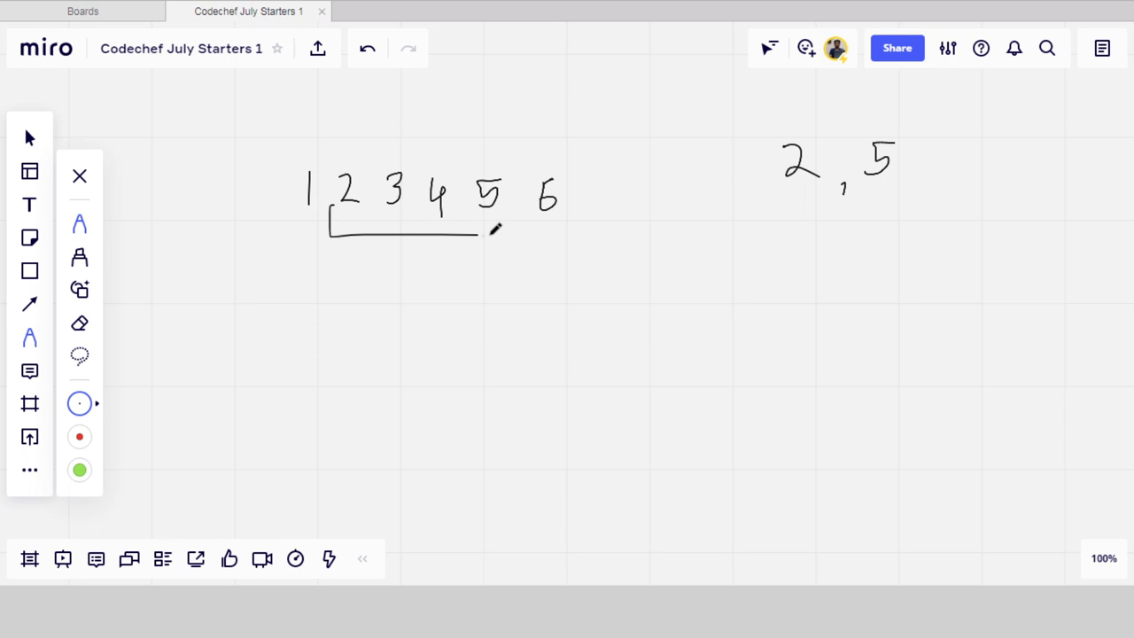
left_click_drag(489, 234, 525, 209)
Write 'Sum = Even' under the query and draw a dividing line beneath it
mouse_move(793, 243)
left_mouse_down()
mouse_move(808, 273)
mouse_move(848, 285)
left_mouse_up()
left_click_drag(891, 245, 914, 245)
left_click_drag(893, 256, 917, 256)
left_click_drag(978, 248, 967, 267)
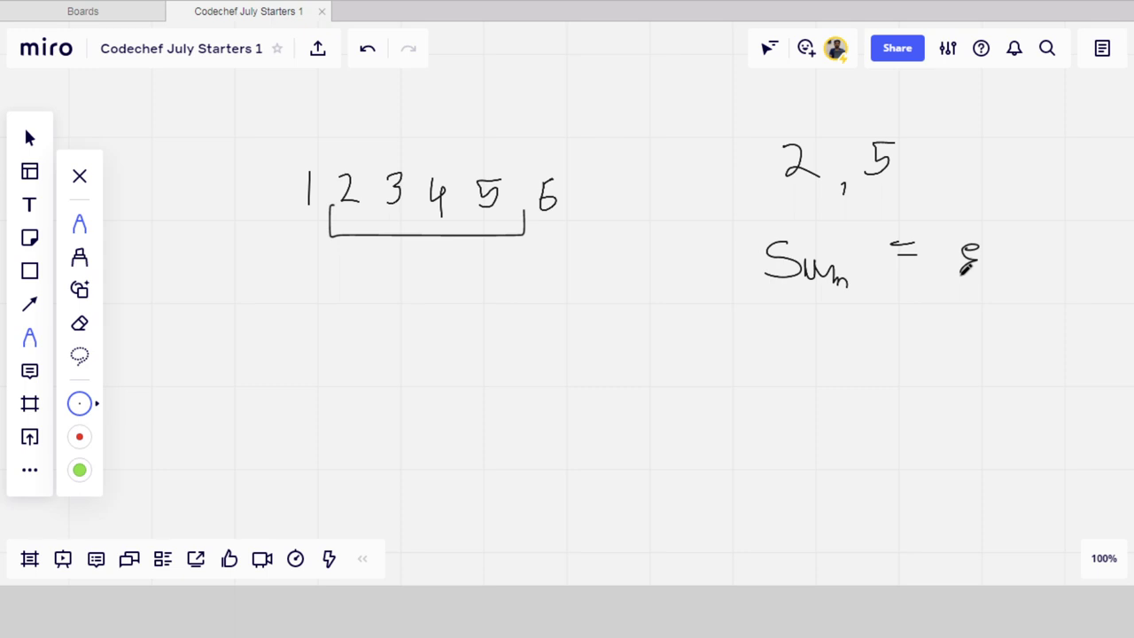
left_click_drag(963, 270, 1036, 265)
left_click_drag(680, 319, 1133, 299)
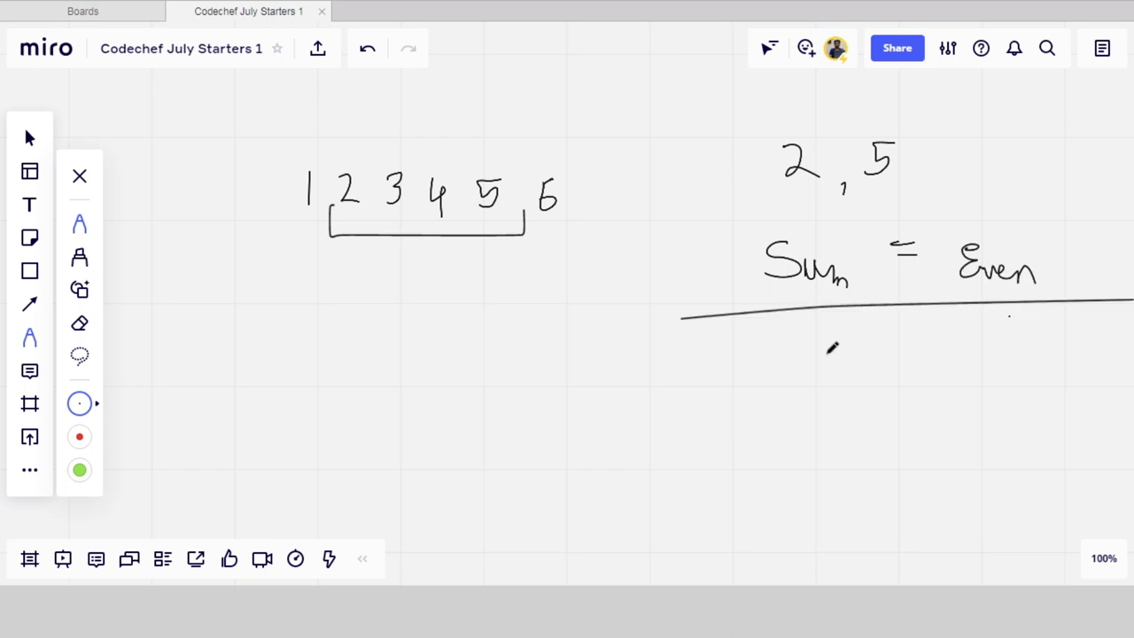
Write the circled first case '3-Even' below the line
left_click_drag(760, 352, 760, 376)
left_click_drag(751, 347, 784, 383)
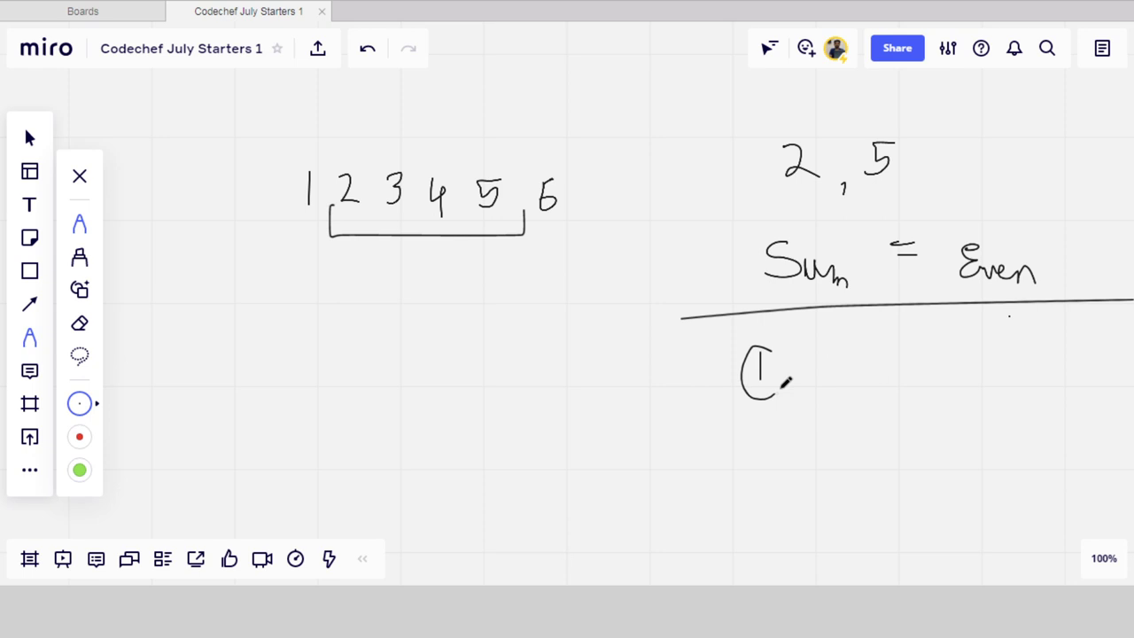
left_click_drag(787, 381, 763, 401)
left_click_drag(808, 359, 806, 388)
mouse_move(852, 377)
left_mouse_down()
mouse_move(917, 386)
mouse_move(965, 373)
left_mouse_up()
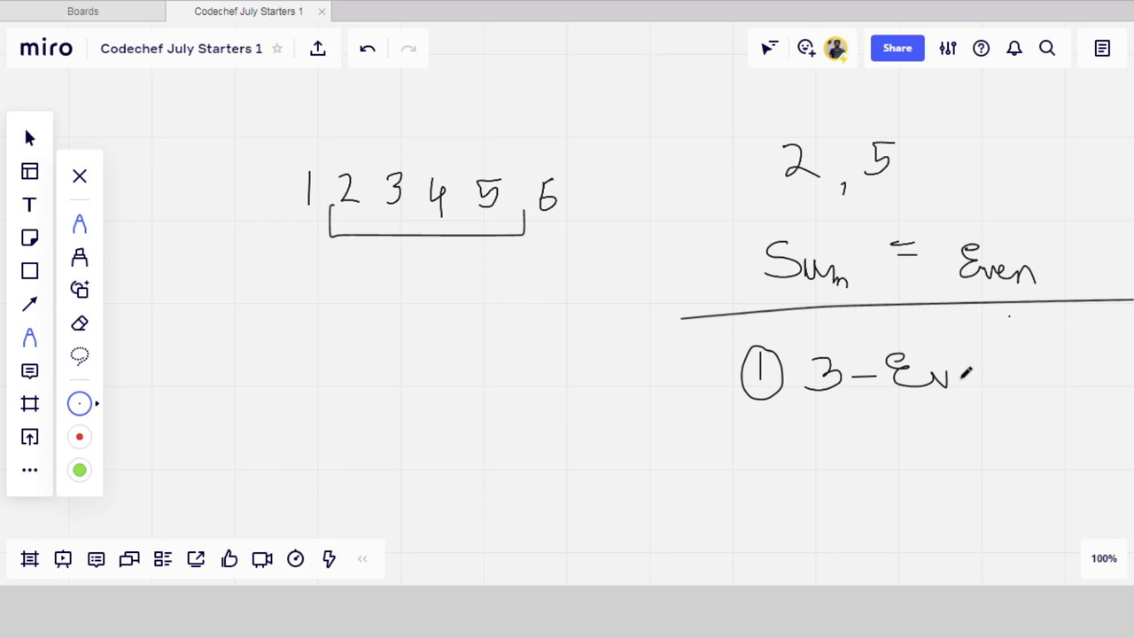
left_click_drag(966, 374, 985, 383)
Write the circled second case '1-Even, 2-odd', underline 3-Even, and start a box around both
left_click_drag(763, 445, 802, 457)
mouse_move(850, 431)
left_mouse_down()
mouse_move(850, 452)
mouse_move(911, 443)
left_mouse_up()
mouse_move(928, 425)
left_mouse_down()
mouse_move(965, 430)
mouse_move(965, 452)
left_mouse_up()
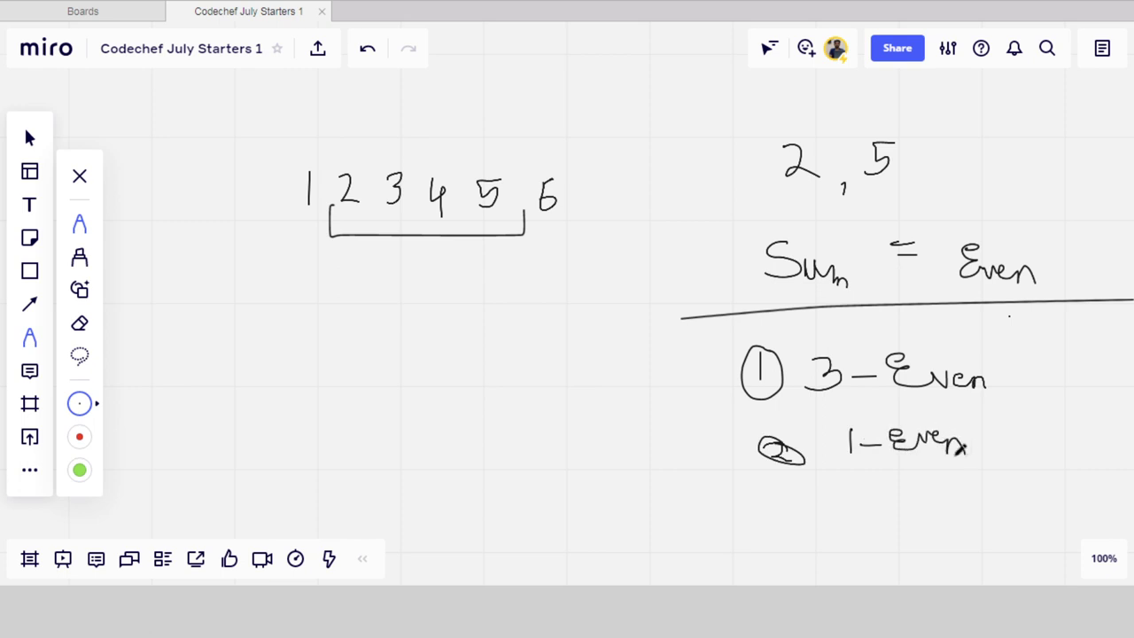
mouse_move(845, 483)
left_mouse_down()
mouse_move(845, 505)
mouse_move(864, 510)
mouse_move(951, 495)
mouse_move(946, 505)
mouse_move(962, 509)
left_mouse_up()
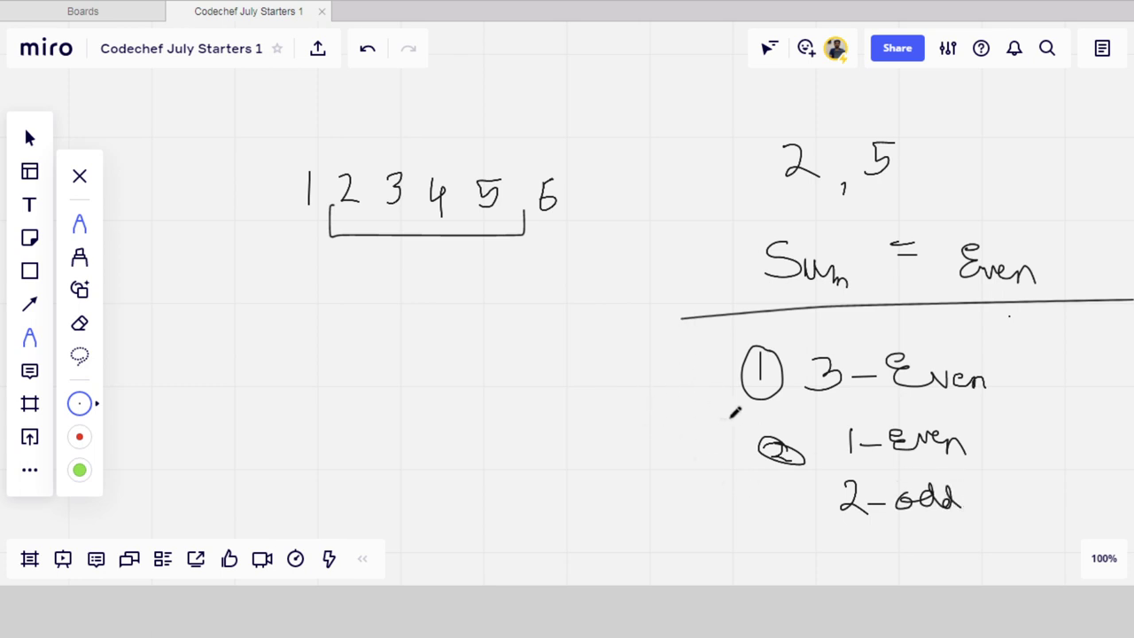
left_click_drag(732, 416, 1018, 399)
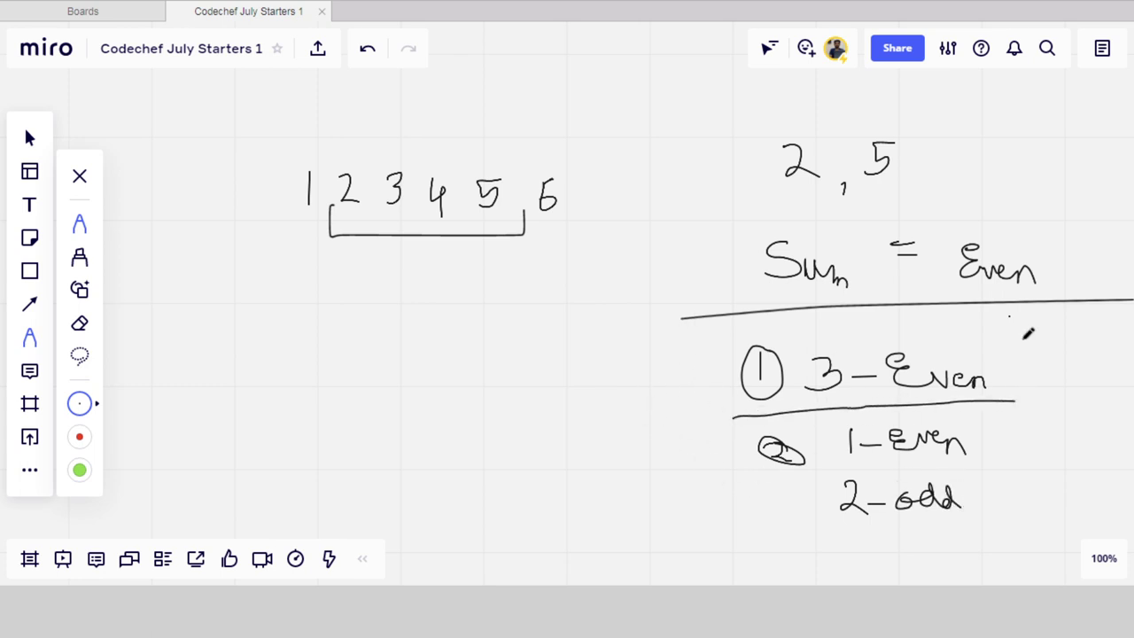
mouse_move(723, 330)
left_mouse_down()
mouse_move(1006, 425)
mouse_move(746, 433)
mouse_move(726, 323)
left_mouse_up()
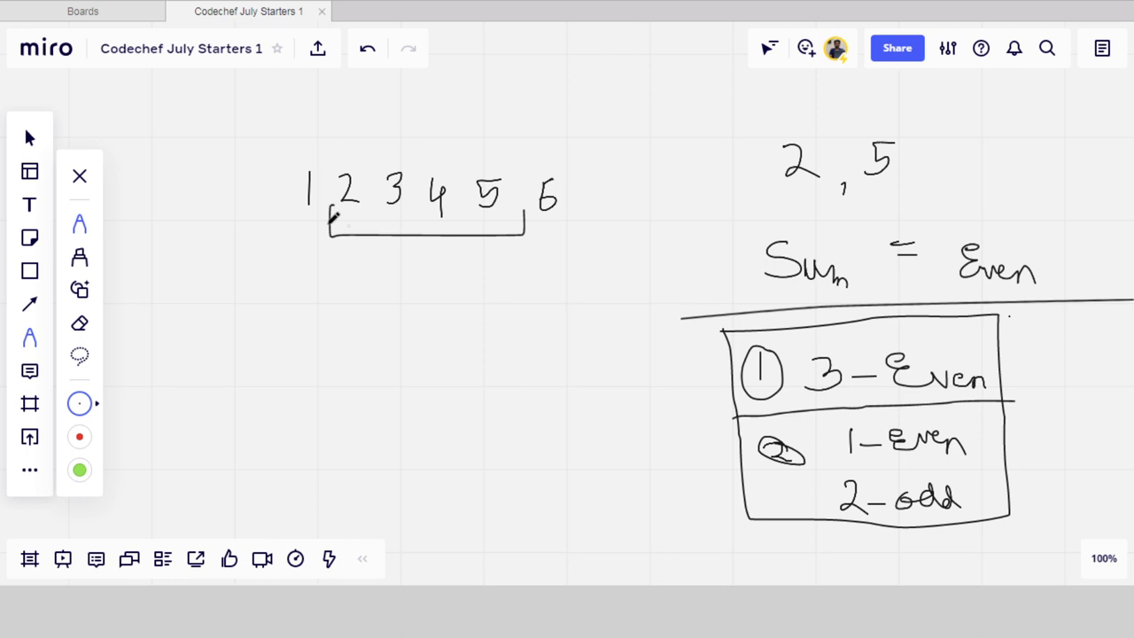
Bracket the whole 1–6 row, write and circle the query 1,6, and note E–3, O–3
left_click_drag(292, 229, 572, 227)
left_click_drag(604, 124, 606, 149)
mouse_move(623, 141)
left_mouse_down()
mouse_move(622, 156)
mouse_move(656, 140)
mouse_move(650, 151)
left_mouse_up()
left_click_drag(660, 122, 663, 124)
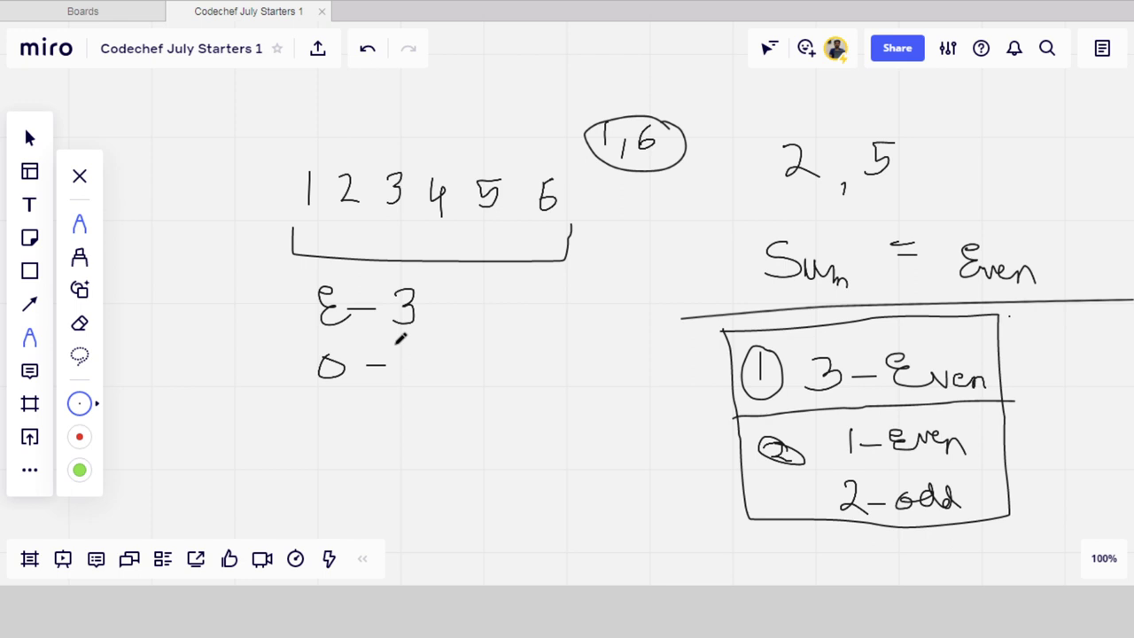
left_click_drag(395, 347, 395, 373)
left_click_drag(550, 314, 568, 344)
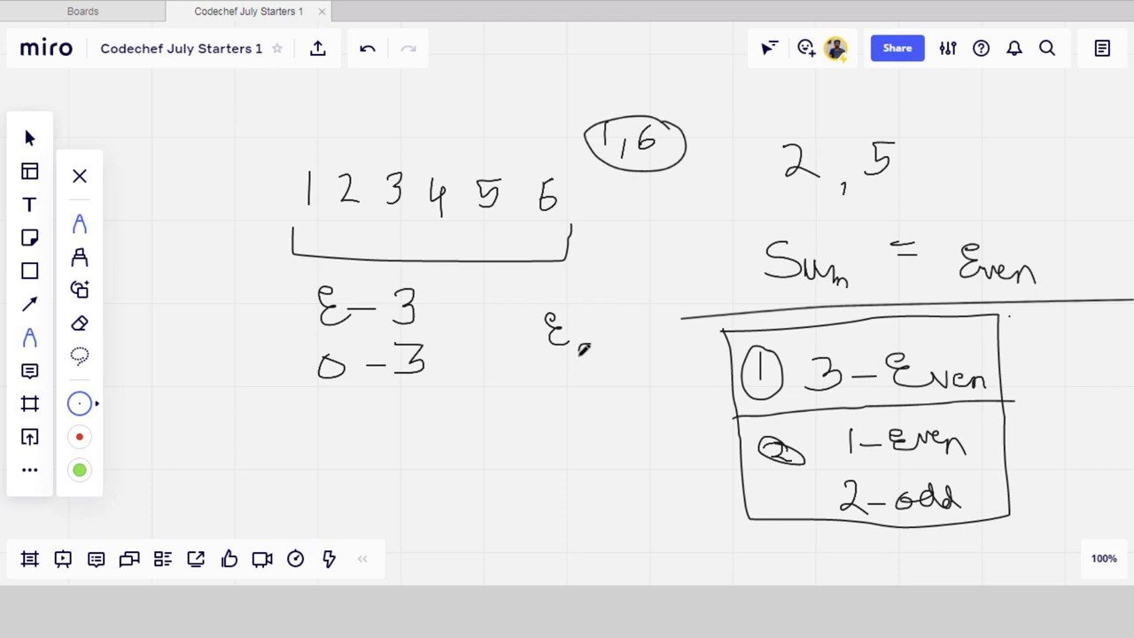
Write the combination terms EC3 and OC2 below the counts
left_click_drag(592, 347, 596, 365)
left_click_drag(608, 374, 609, 400)
left_click_drag(324, 438, 325, 473)
left_click_drag(349, 468, 365, 525)
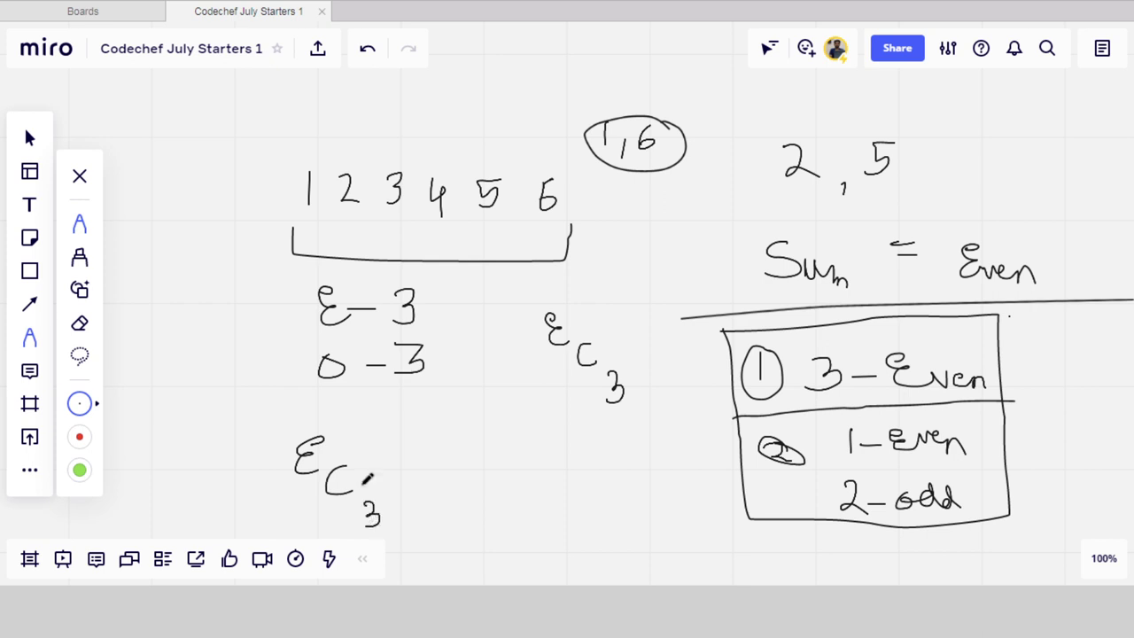
left_click_drag(362, 484, 409, 472)
left_click_drag(542, 442, 560, 470)
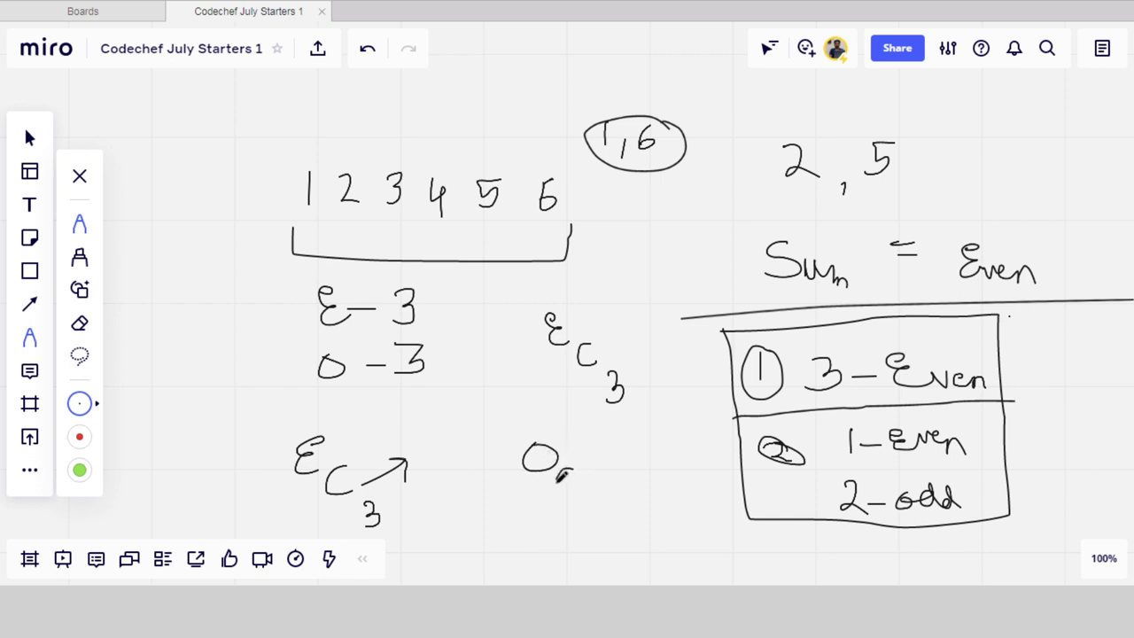
mouse_move(571, 472)
left_mouse_down()
mouse_move(575, 495)
mouse_move(607, 516)
left_mouse_up()
Write '(3,5), Even' at the top, extend OC2 to OC2*E, and circle both formulas
mouse_move(457, 71)
left_mouse_down()
mouse_move(454, 97)
mouse_move(484, 104)
mouse_move(493, 89)
mouse_move(522, 113)
left_mouse_up()
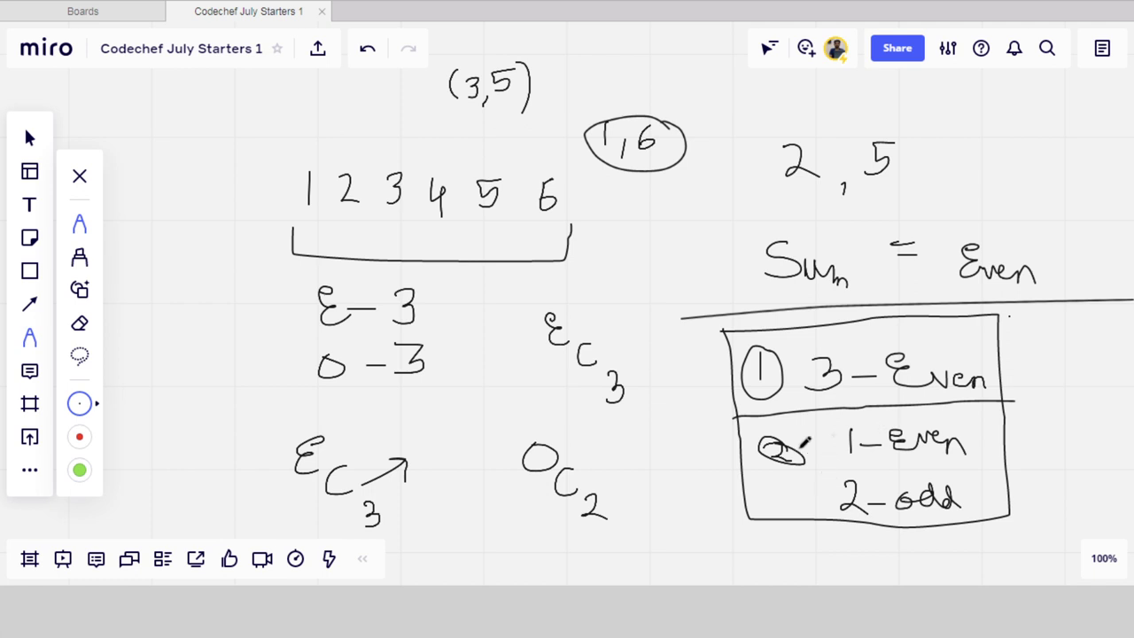
left_click_drag(549, 94, 544, 108)
mouse_move(555, 78)
left_mouse_down()
mouse_move(614, 81)
mouse_move(625, 103)
left_mouse_up()
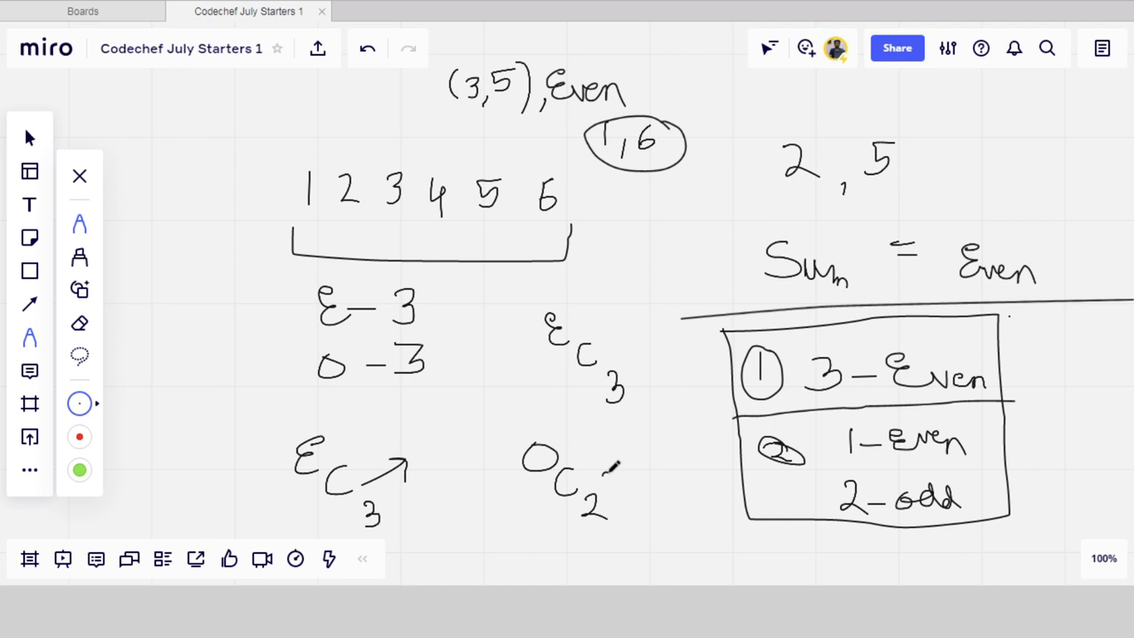
left_click_drag(600, 469, 611, 482)
left_click_drag(639, 462, 642, 485)
left_click_drag(576, 435, 545, 434)
left_click_drag(389, 429, 374, 426)
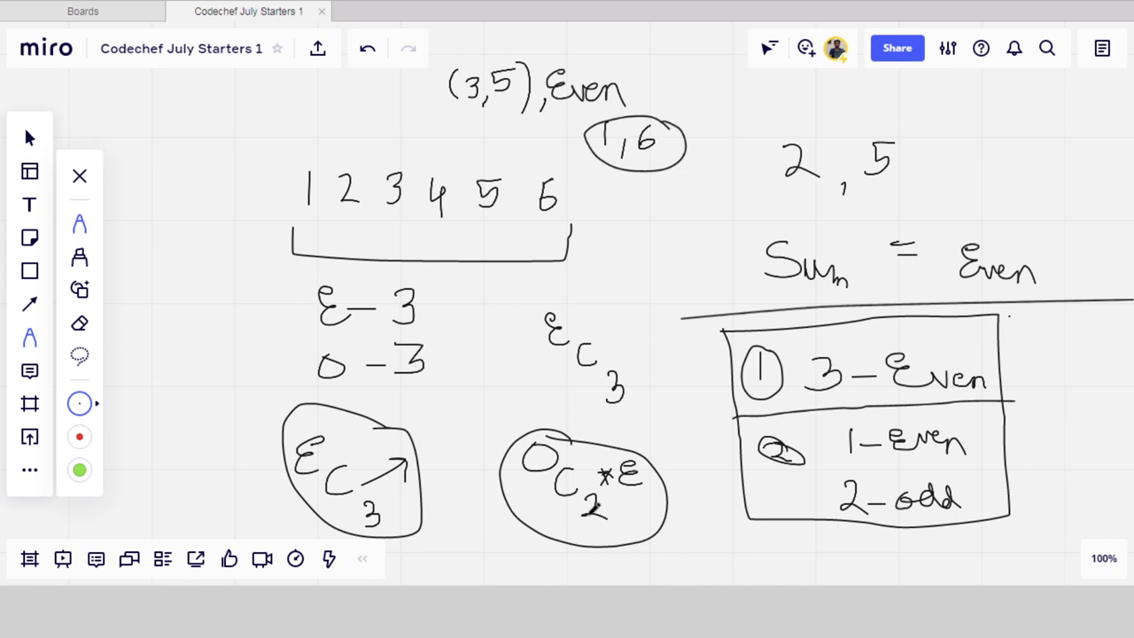
List the odd pairs 1,3, 1,5 and 3,5 at the top left
left_click_drag(144, 100, 146, 126)
left_click_drag(151, 122, 148, 132)
left_click_drag(163, 107, 163, 130)
left_click_drag(146, 149, 148, 175)
left_click_drag(153, 167, 149, 175)
left_click_drag(167, 152, 164, 175)
left_click_drag(169, 153, 179, 152)
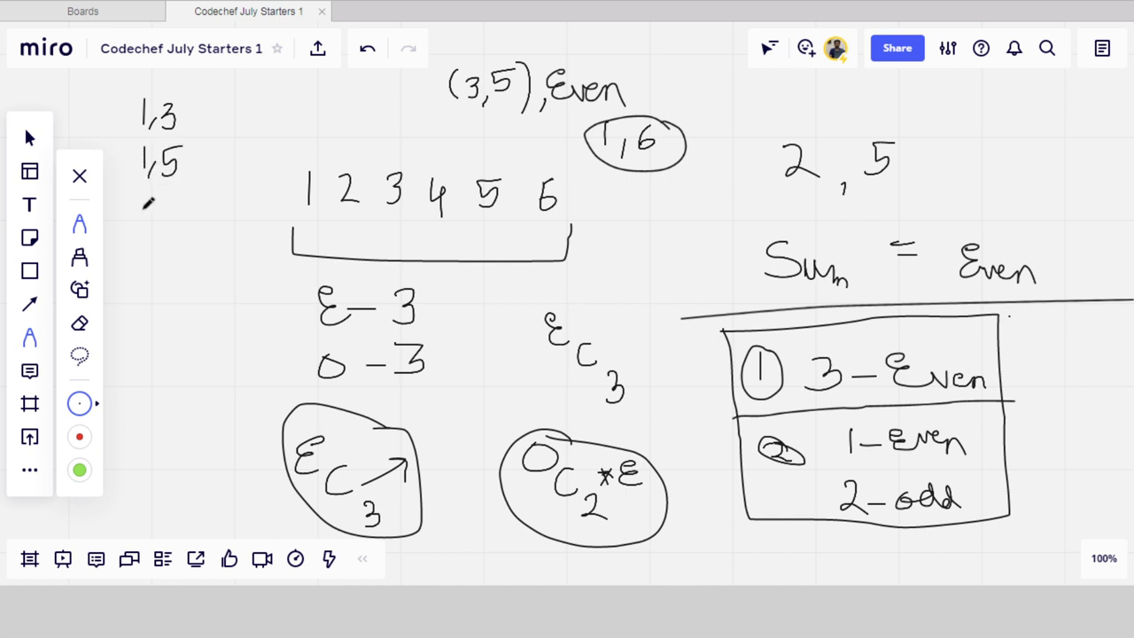
left_click_drag(141, 204, 142, 232)
mouse_move(175, 202)
left_mouse_down()
mouse_move(175, 232)
mouse_move(194, 200)
mouse_move(169, 237)
left_mouse_up()
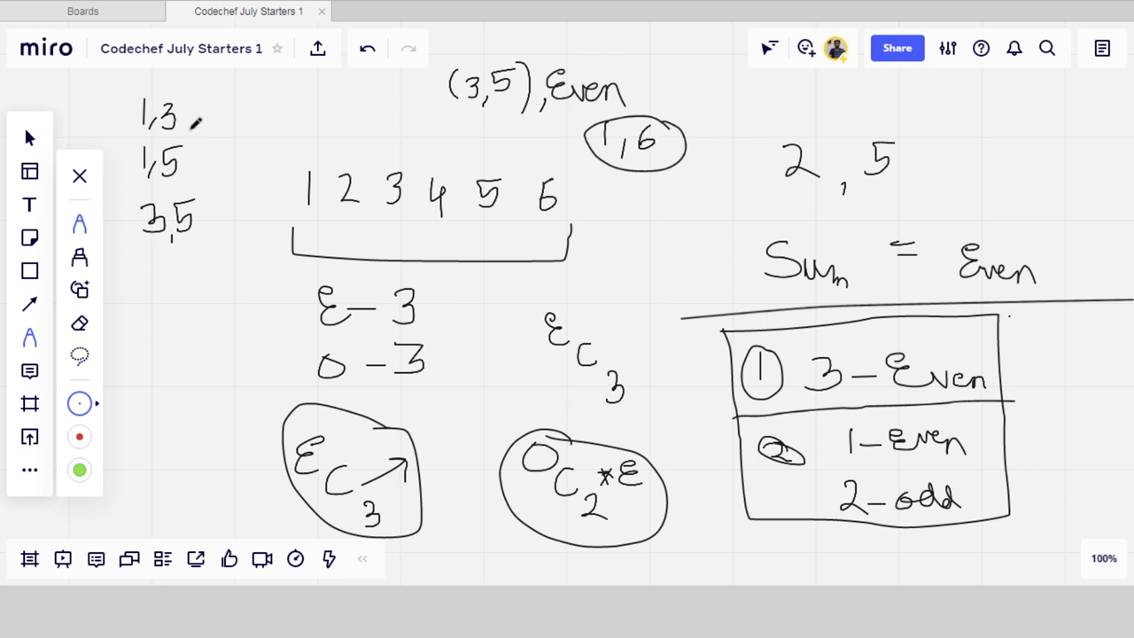
Write the example tuples (1,3,2), (1,3,4) and (1,3,6) beside the pairs
left_click_drag(190, 125, 188, 136)
left_click_drag(199, 115, 226, 137)
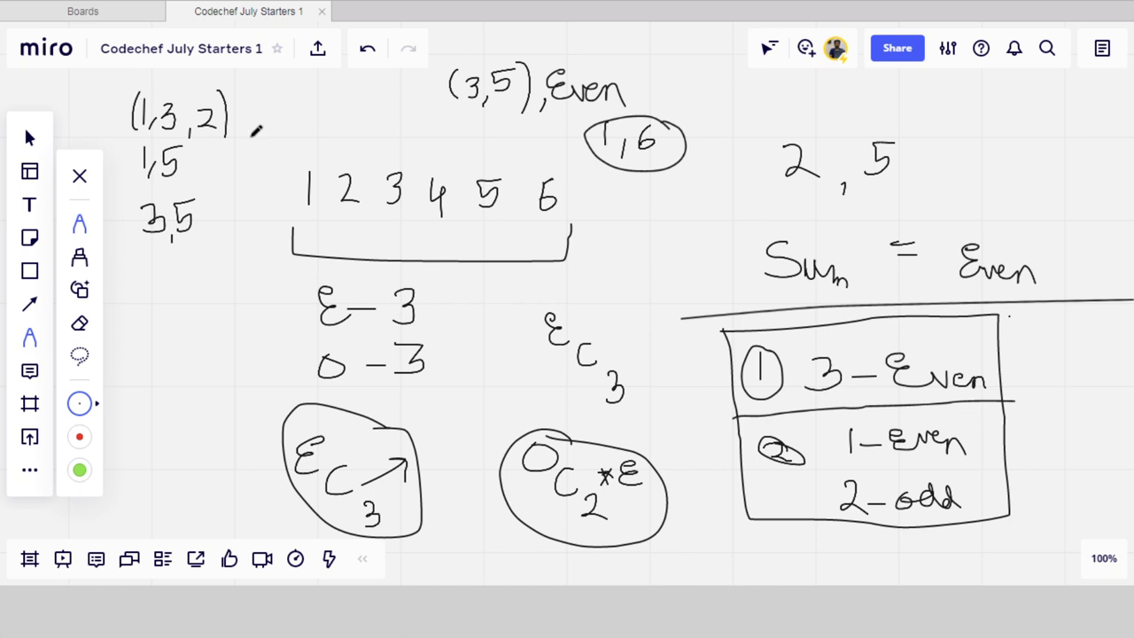
left_click_drag(253, 135, 251, 149)
mouse_move(278, 106)
left_mouse_down()
mouse_move(276, 135)
mouse_move(312, 124)
mouse_move(303, 140)
mouse_move(320, 147)
mouse_move(364, 100)
mouse_move(356, 137)
left_mouse_up()
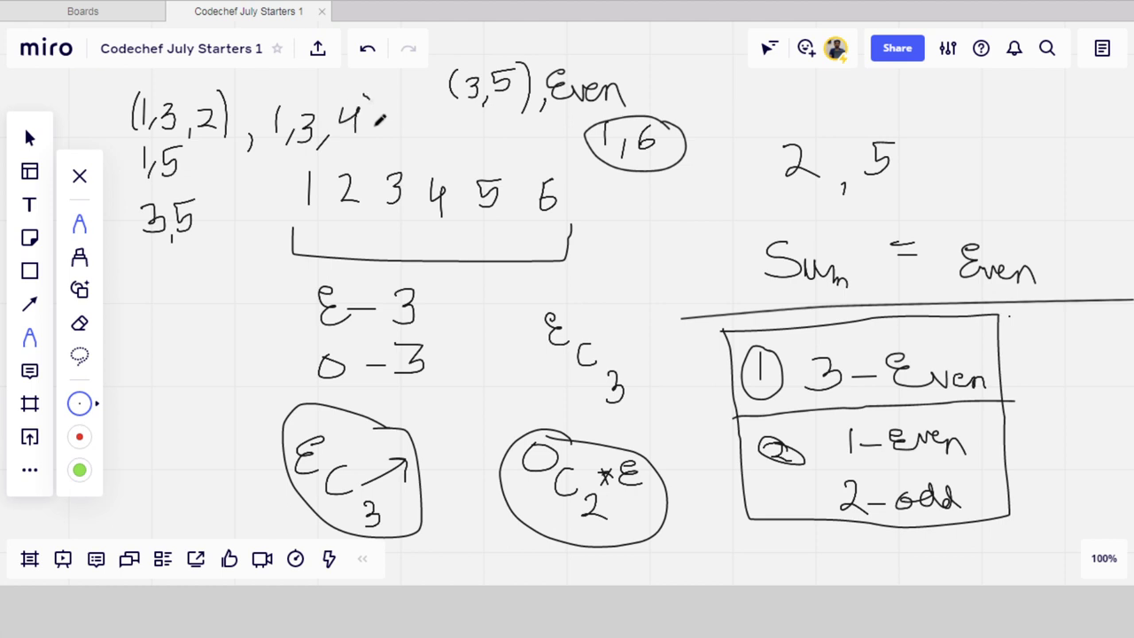
left_click_drag(366, 96, 371, 140)
left_click_drag(270, 97, 268, 143)
left_click_drag(423, 115, 418, 163)
left_click_drag(433, 133, 434, 156)
mouse_move(443, 149)
left_mouse_down()
mouse_move(440, 157)
mouse_move(471, 144)
left_mouse_up()
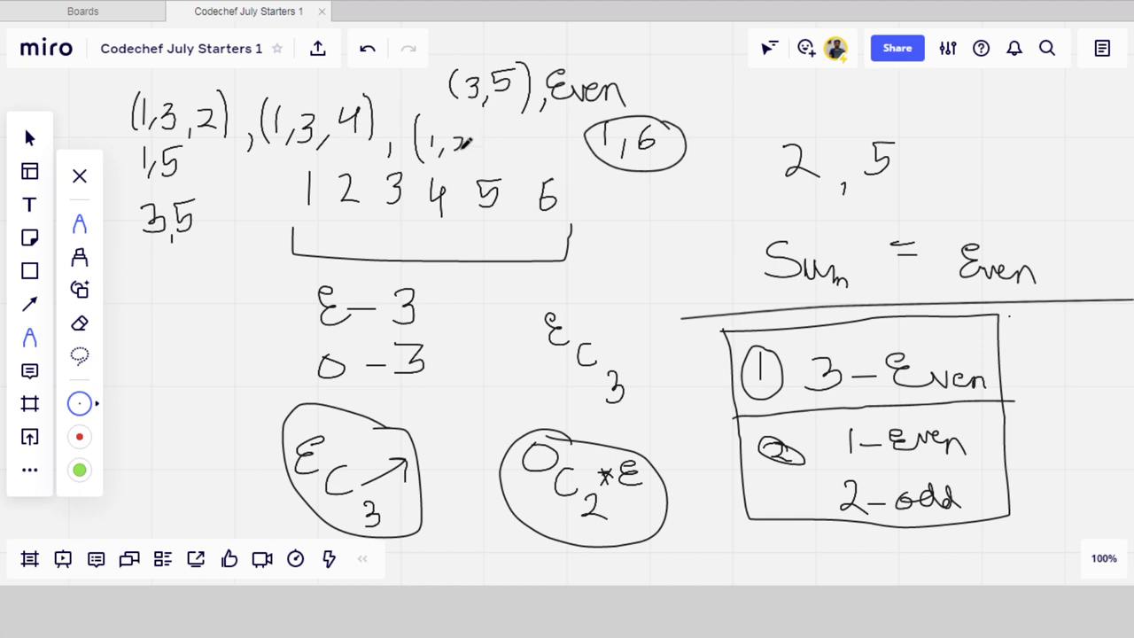
left_click_drag(476, 152, 473, 161)
left_click_drag(496, 131, 488, 159)
left_click_drag(501, 122, 505, 167)
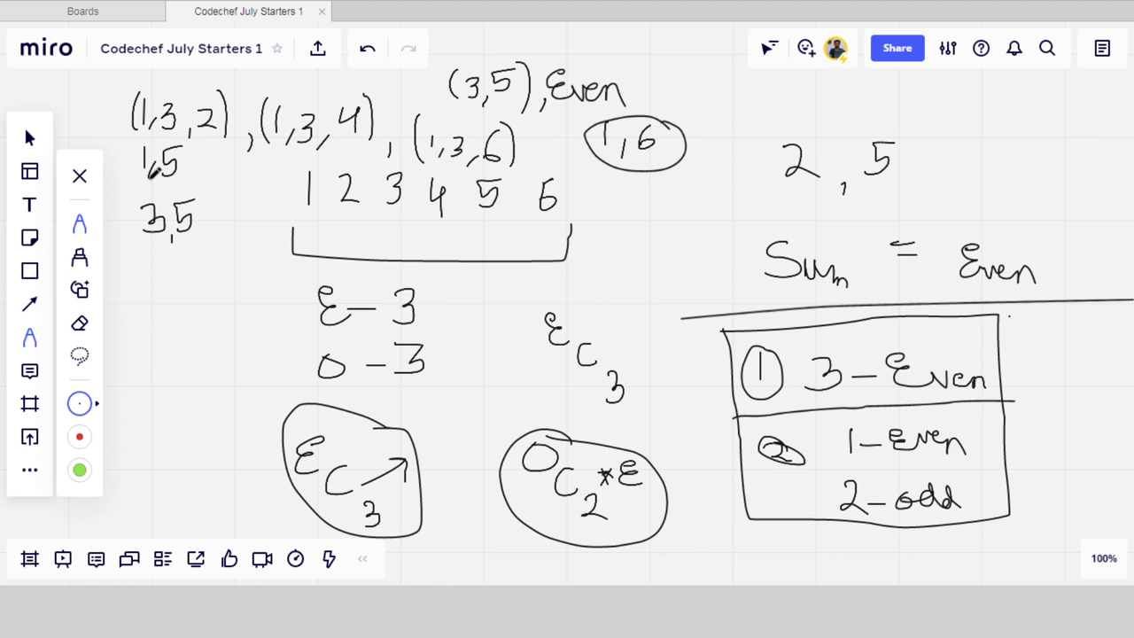
Underline the pairs 1,5 and 3,5 and draw a '+' between EC3 and OC2*E
left_click_drag(138, 183, 249, 185)
left_click_drag(140, 258, 233, 257)
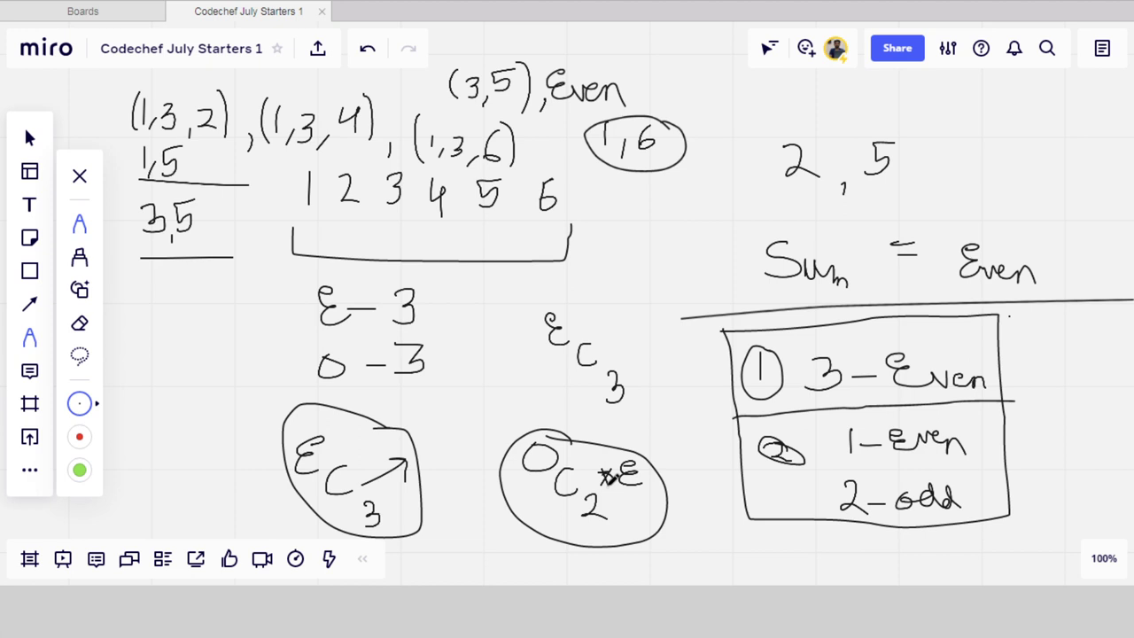
left_click_drag(464, 464, 461, 497)
left_click_drag(442, 484, 483, 473)
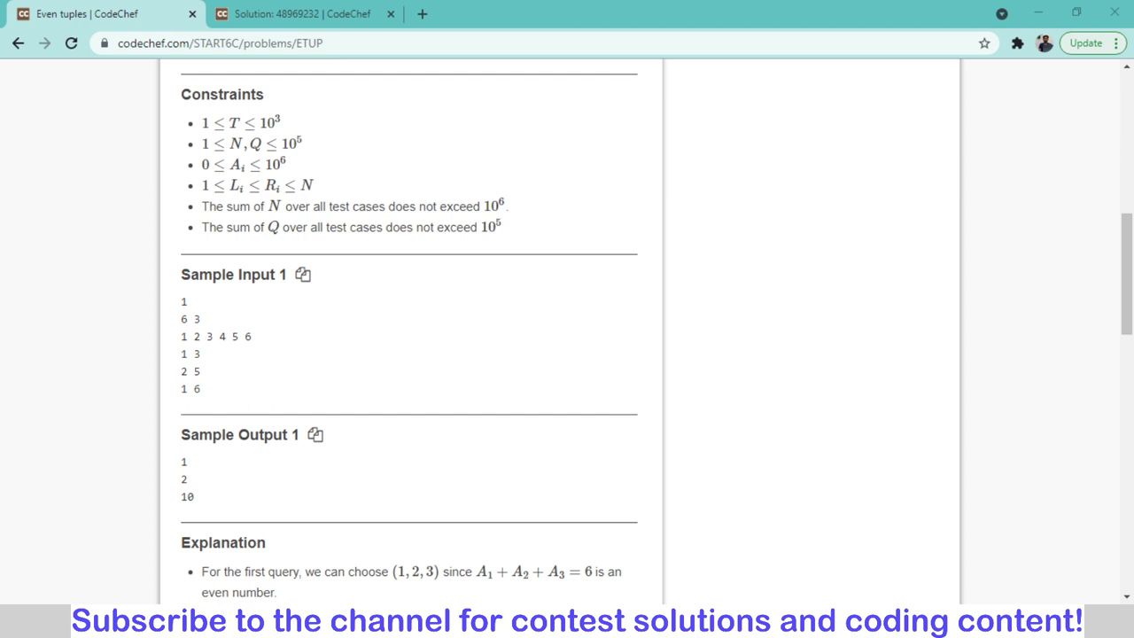
Bring up the C++ solution, scroll through it, and mark the line declaring sum
key("ctrl+Tab")
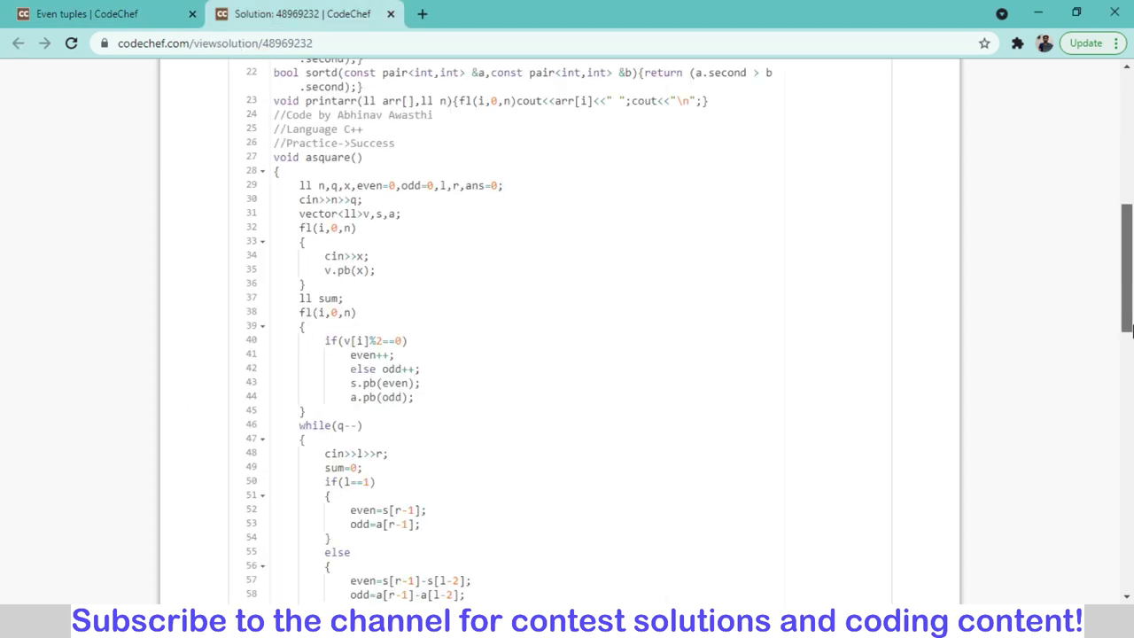
scroll(350, 124, "down", 2)
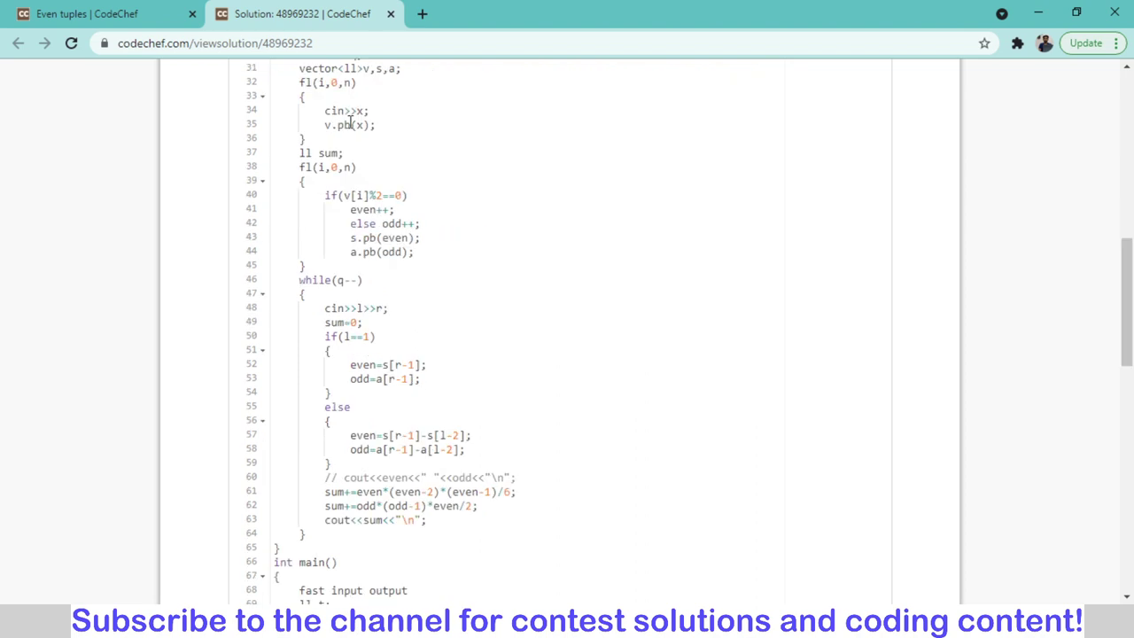
left_click_drag(1128, 257, 1128, 269)
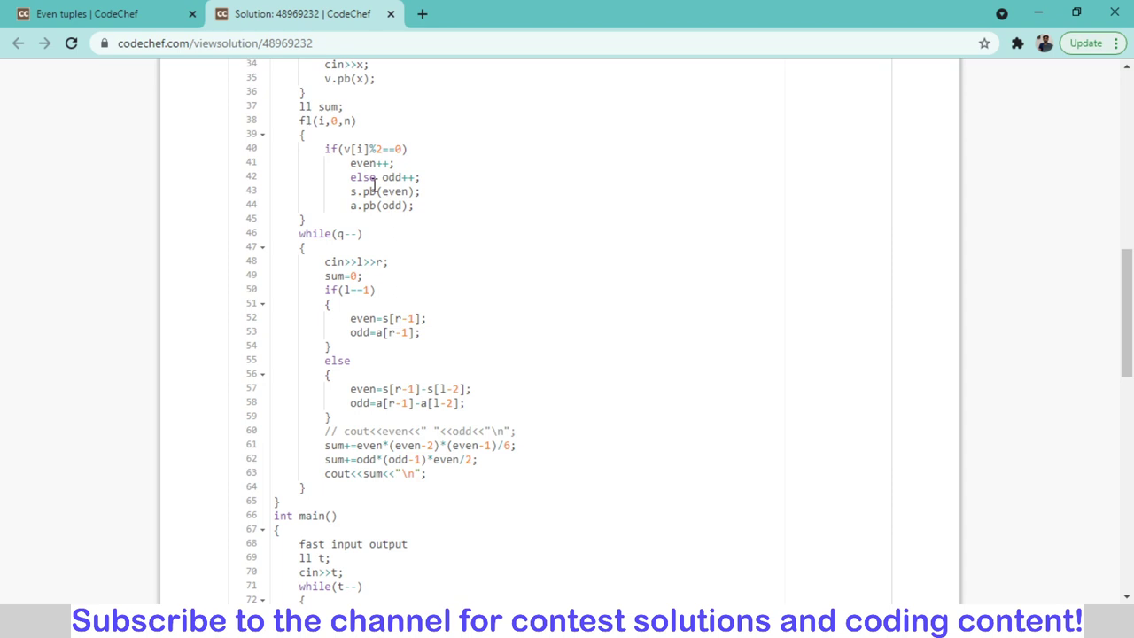
left_click(345, 106)
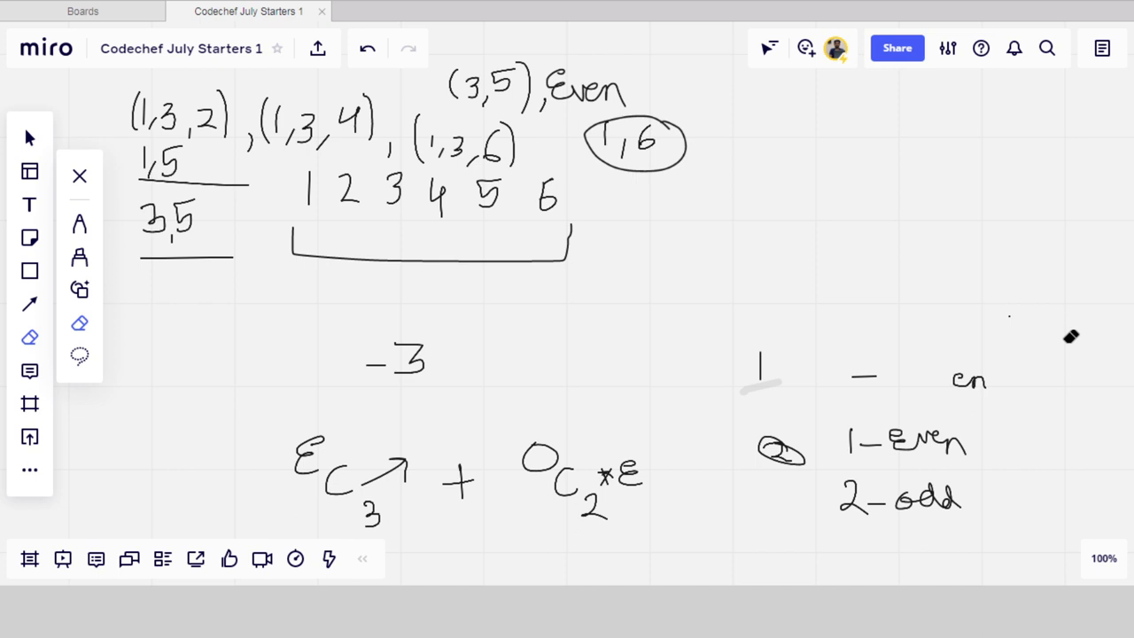
Erase the old formulas and case table from the lower board, then switch back to the pen
left_click_drag(1070, 337, 301, 460)
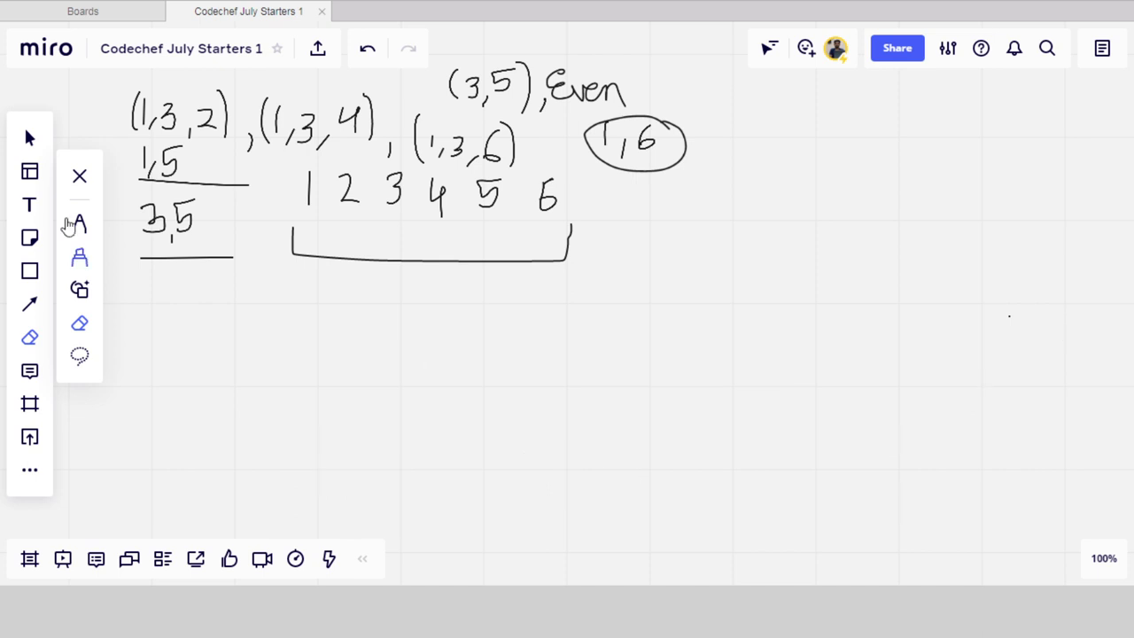
left_click(78, 223)
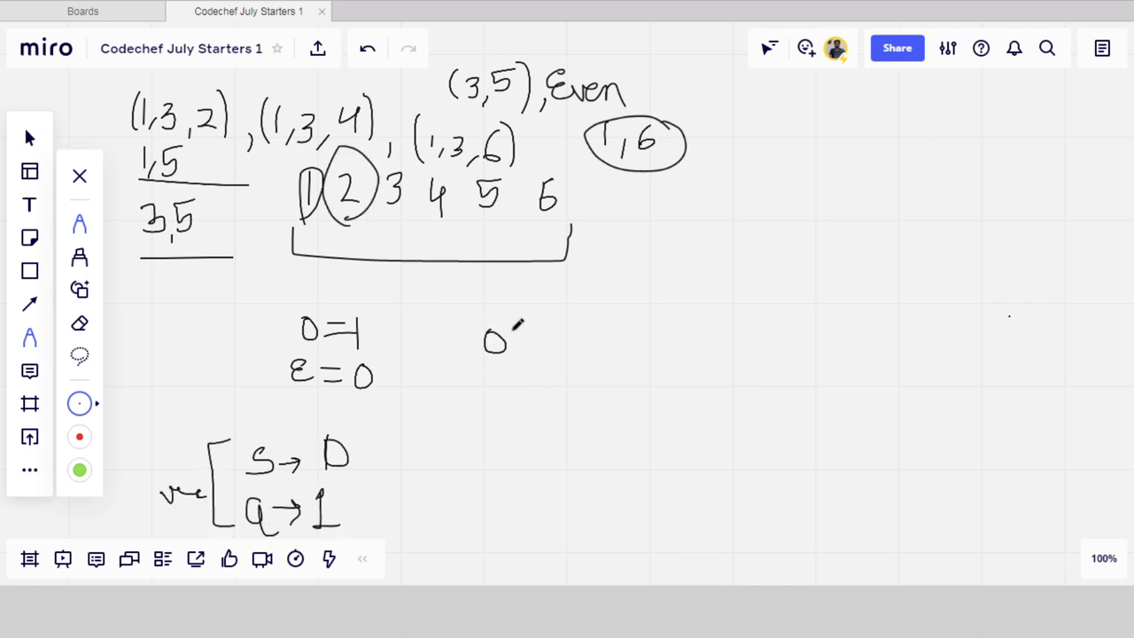
Write the odd count O=1 under the bracketed range
mouse_move(512, 330)
left_mouse_down()
mouse_move(528, 328)
mouse_move(543, 348)
left_mouse_up()
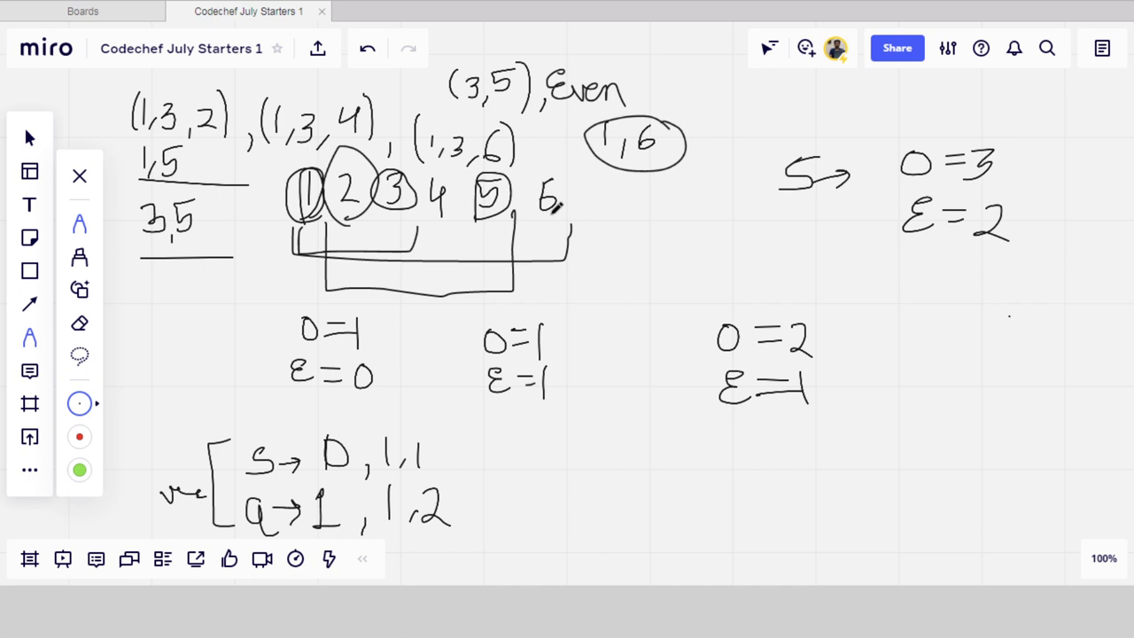
Draw a bracket under the array range from 3 to 5
left_click_drag(371, 217, 517, 261)
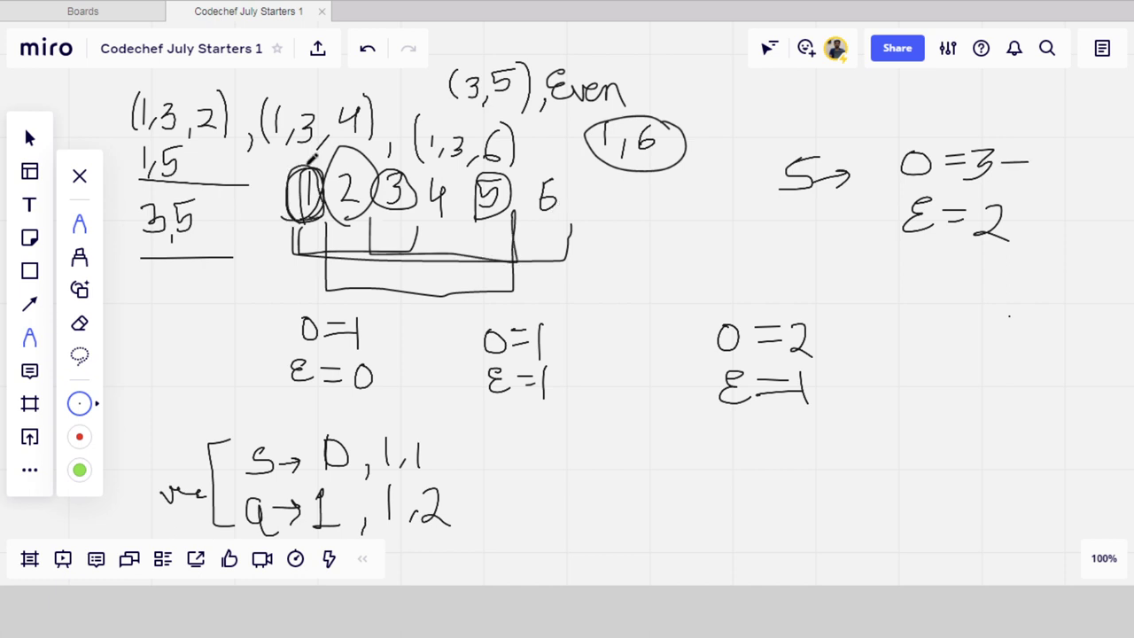